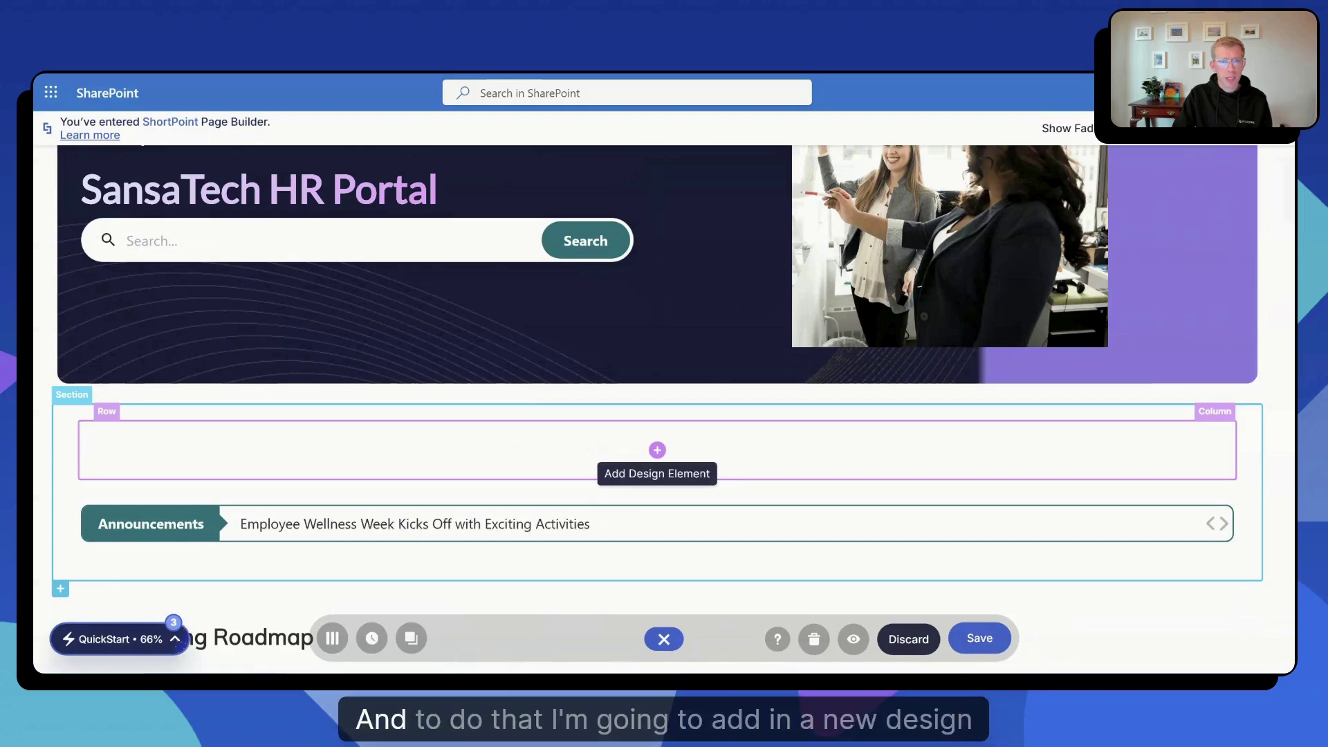
- Insert an Image Boxes element into the empty row above the announcements ticker
click(657, 450)
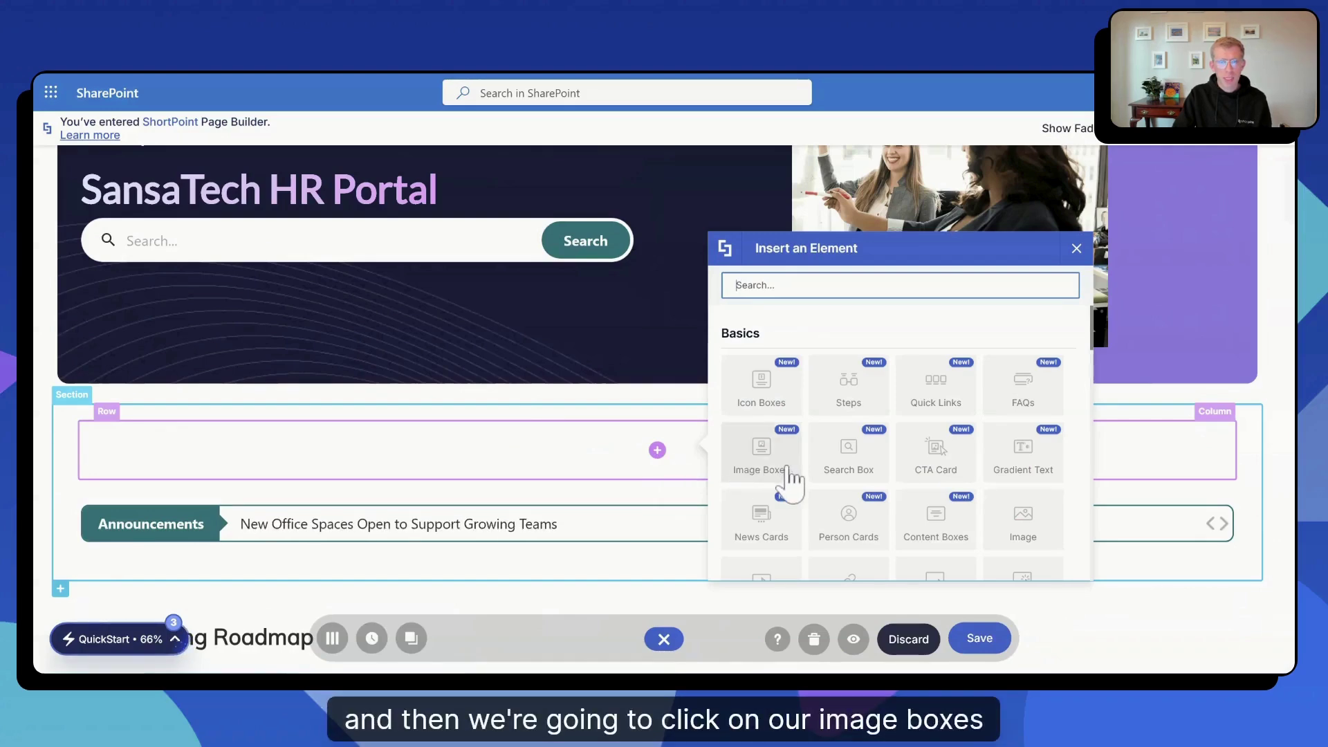
click(761, 457)
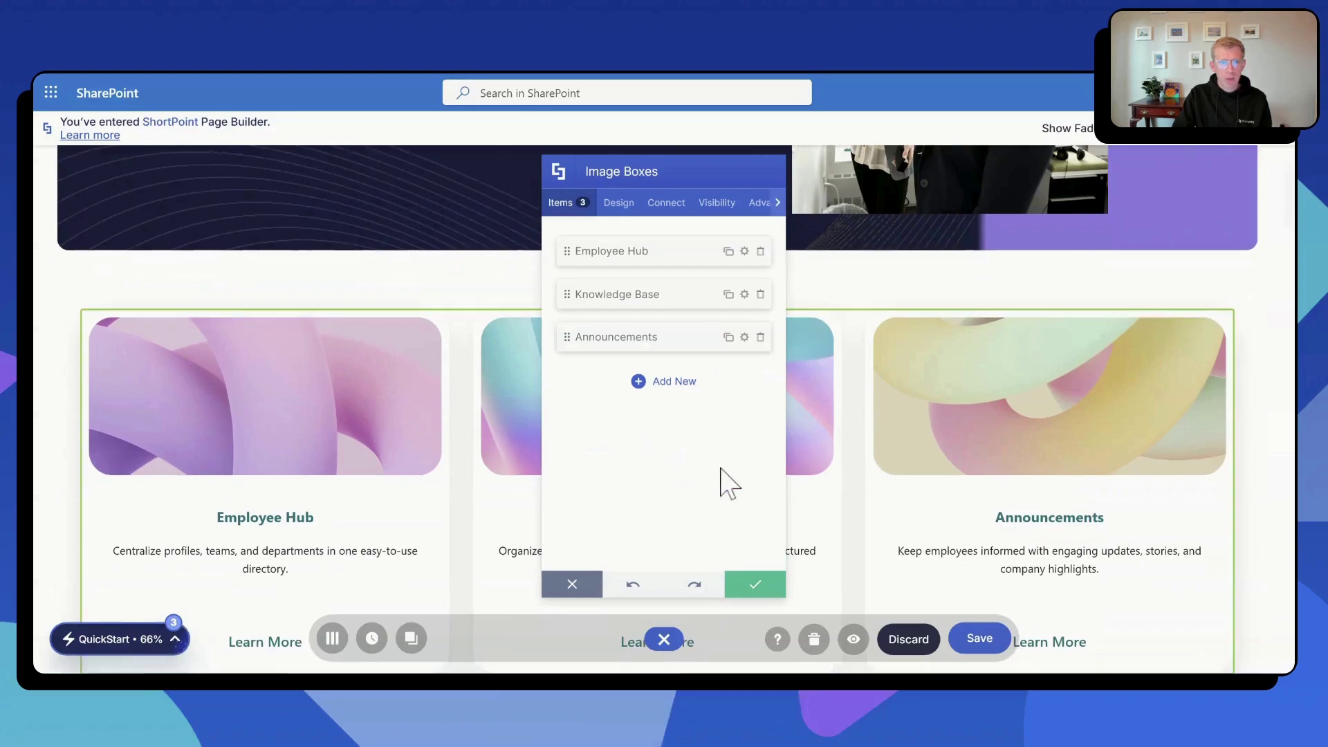
scroll(327, 397, down, 1)
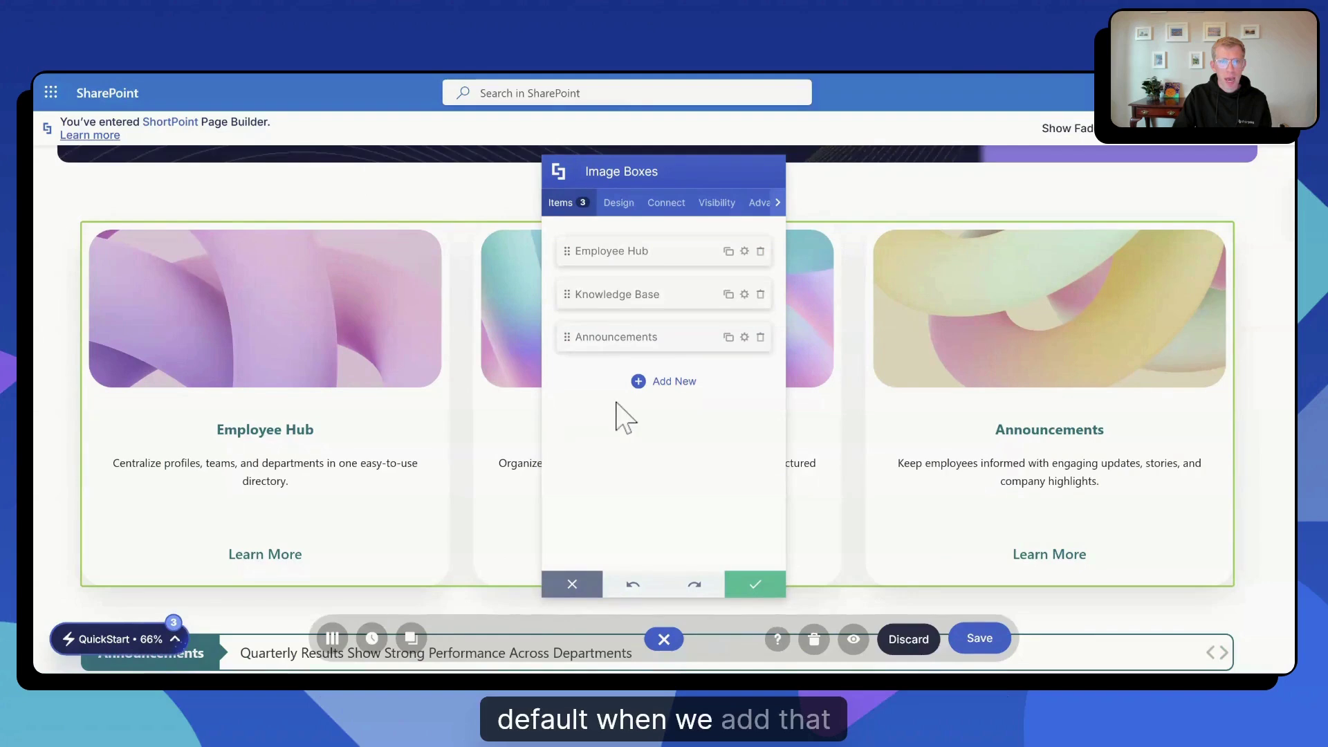
- Retitle the Employee Hub item as "Remote Work Polices" and replace its image with the copied URL for news_portal3.1.jpg
click(745, 252)
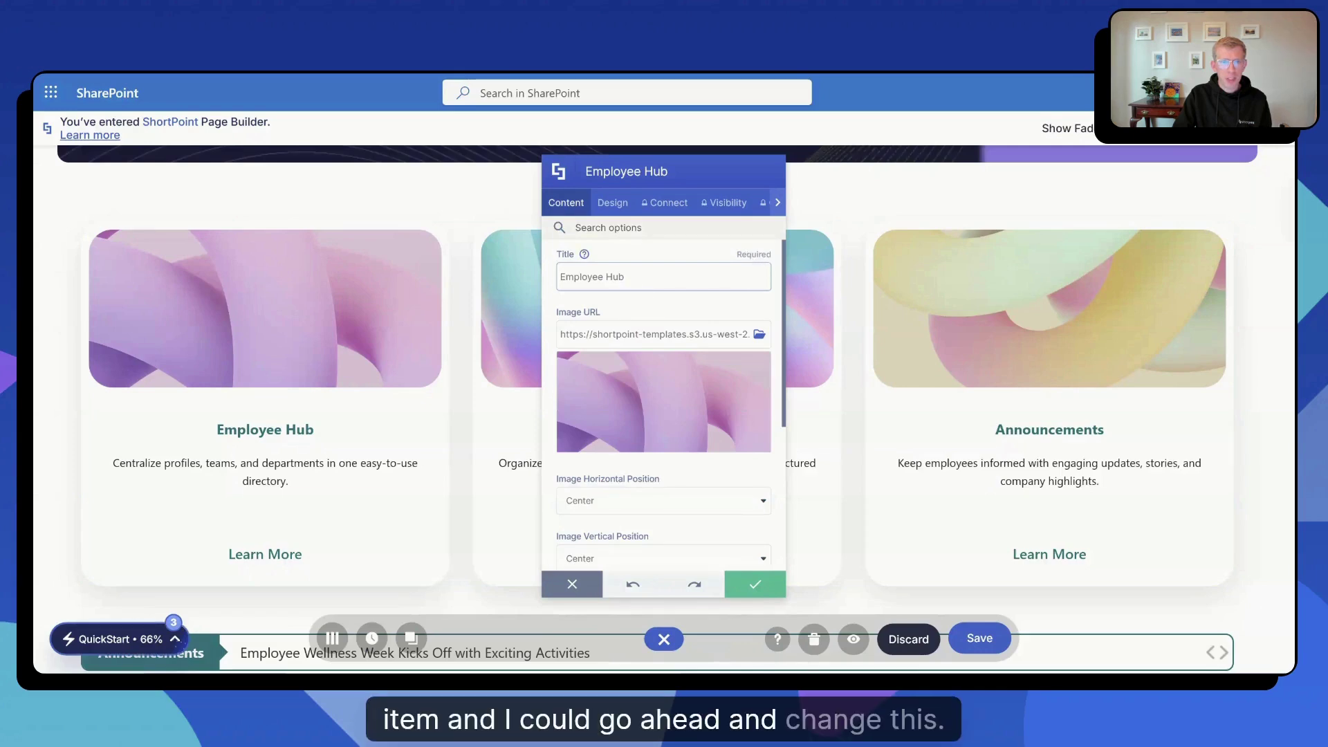
triple_click(559, 278)
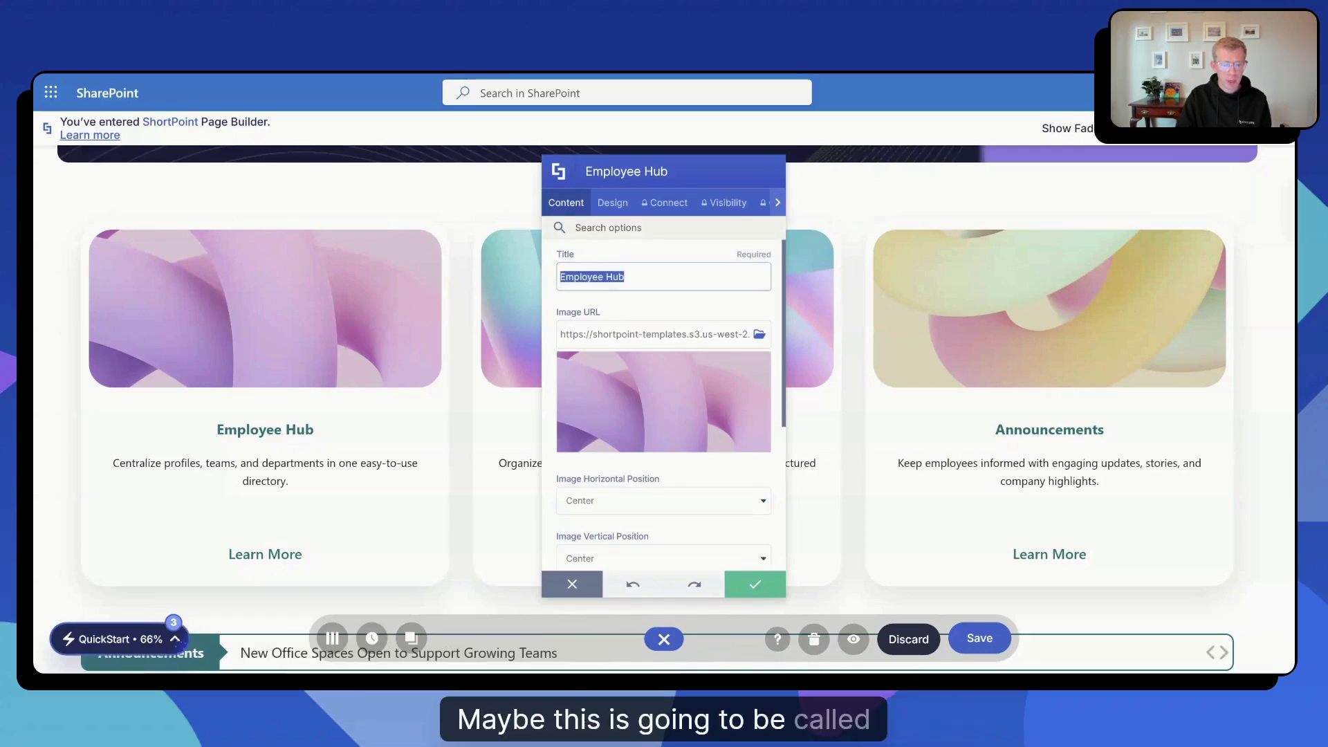
text(Remote Work)
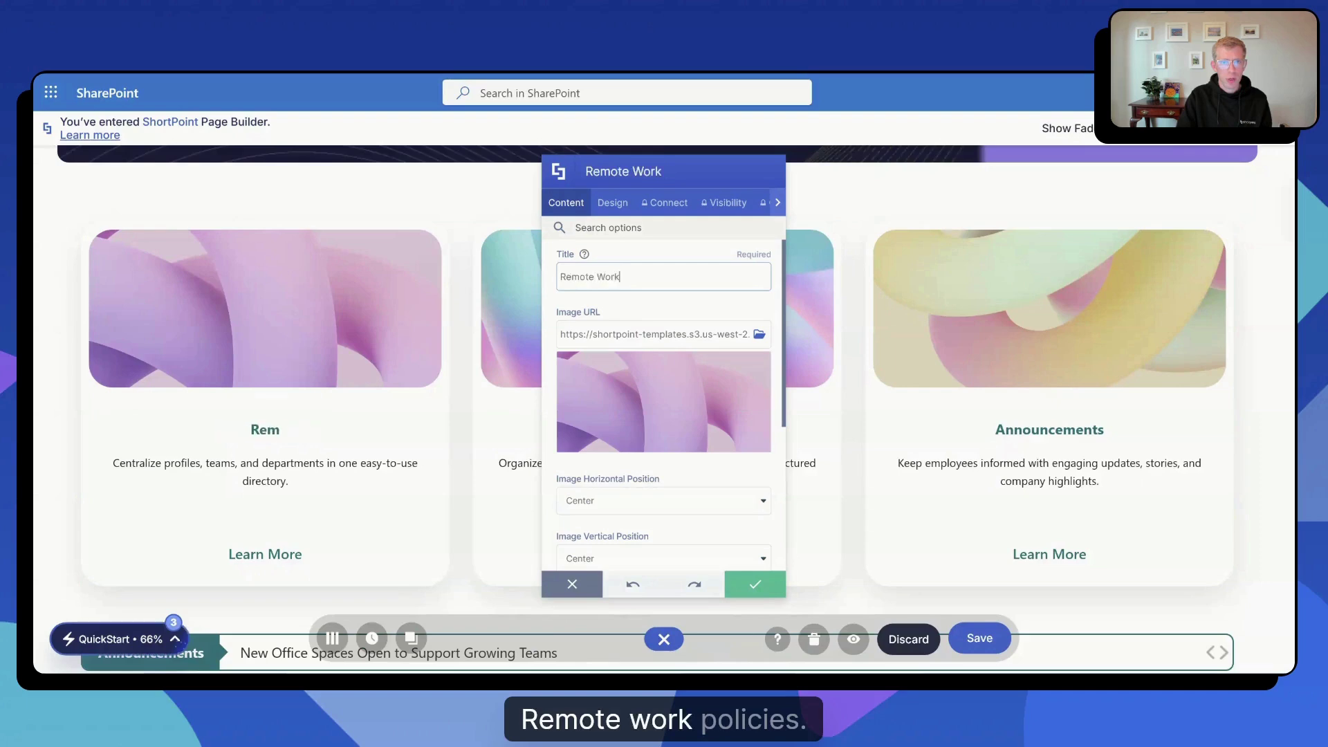
text( Polices)
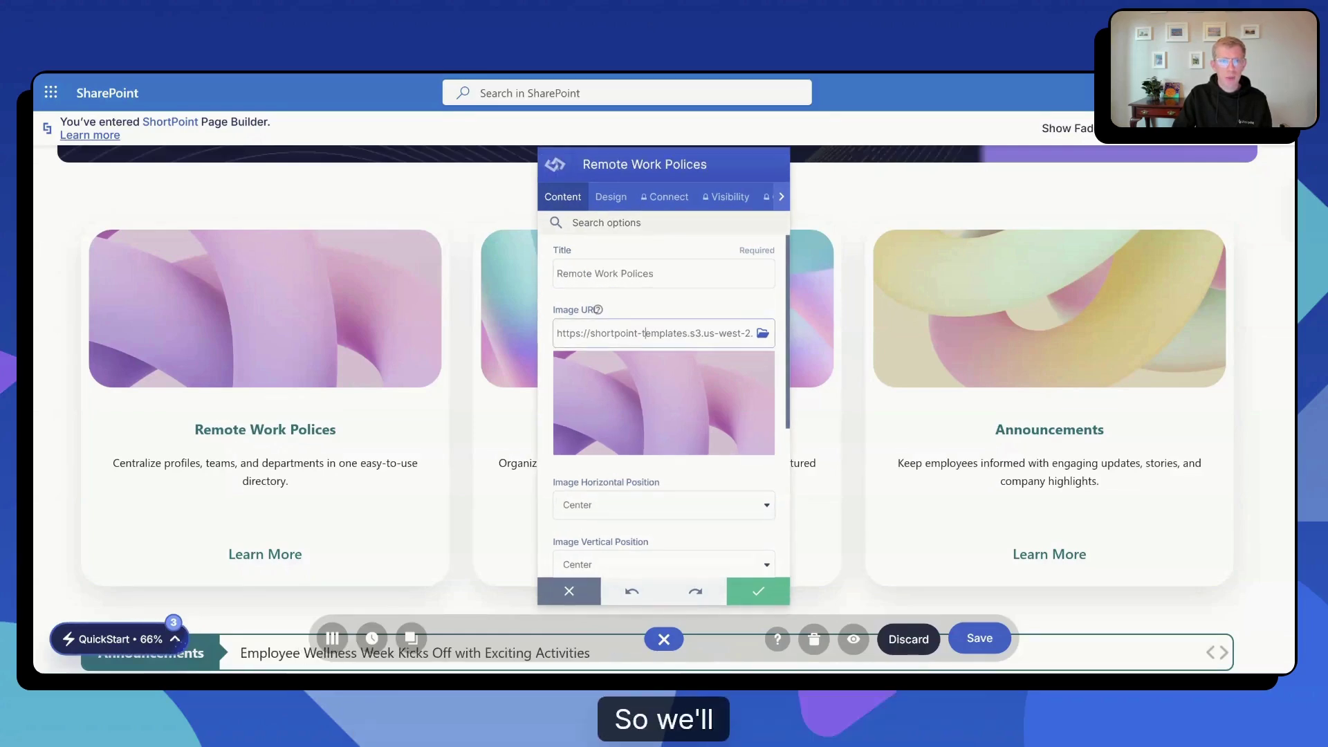
triple_click(643, 333)
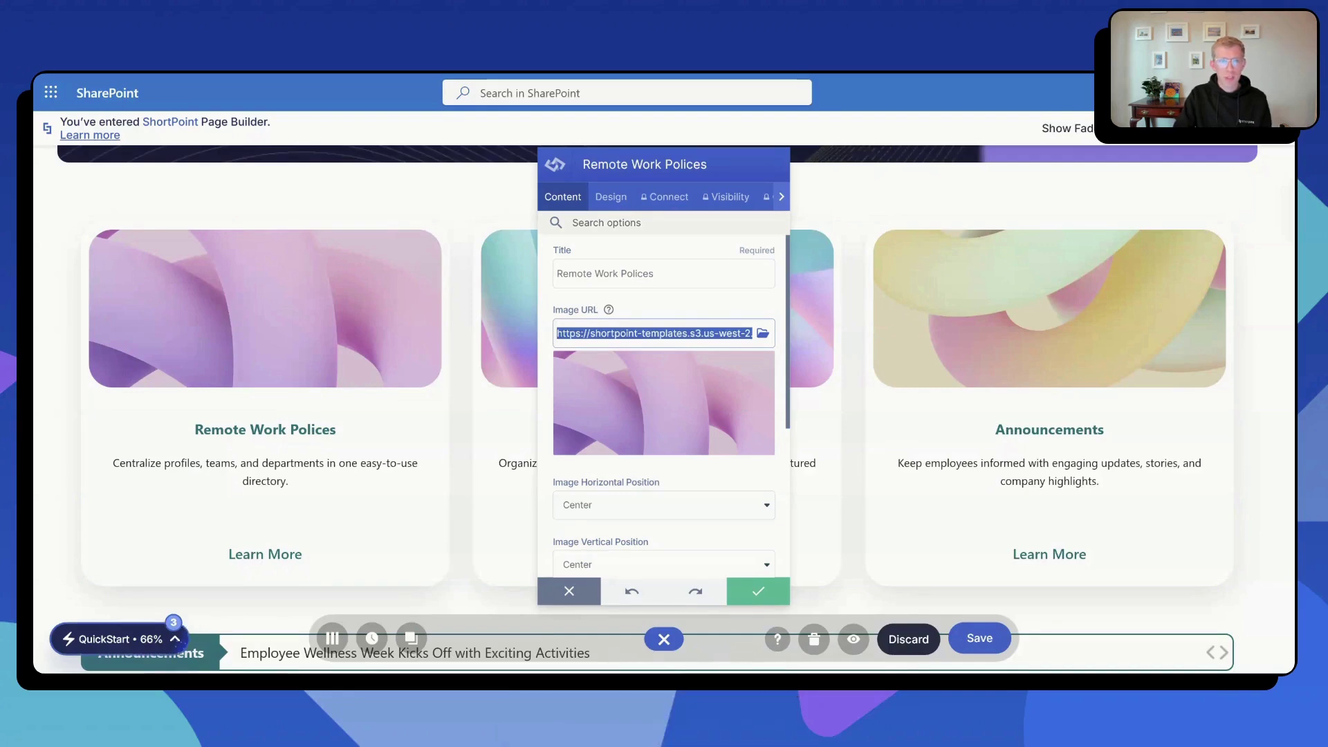
key(ctrl+v)
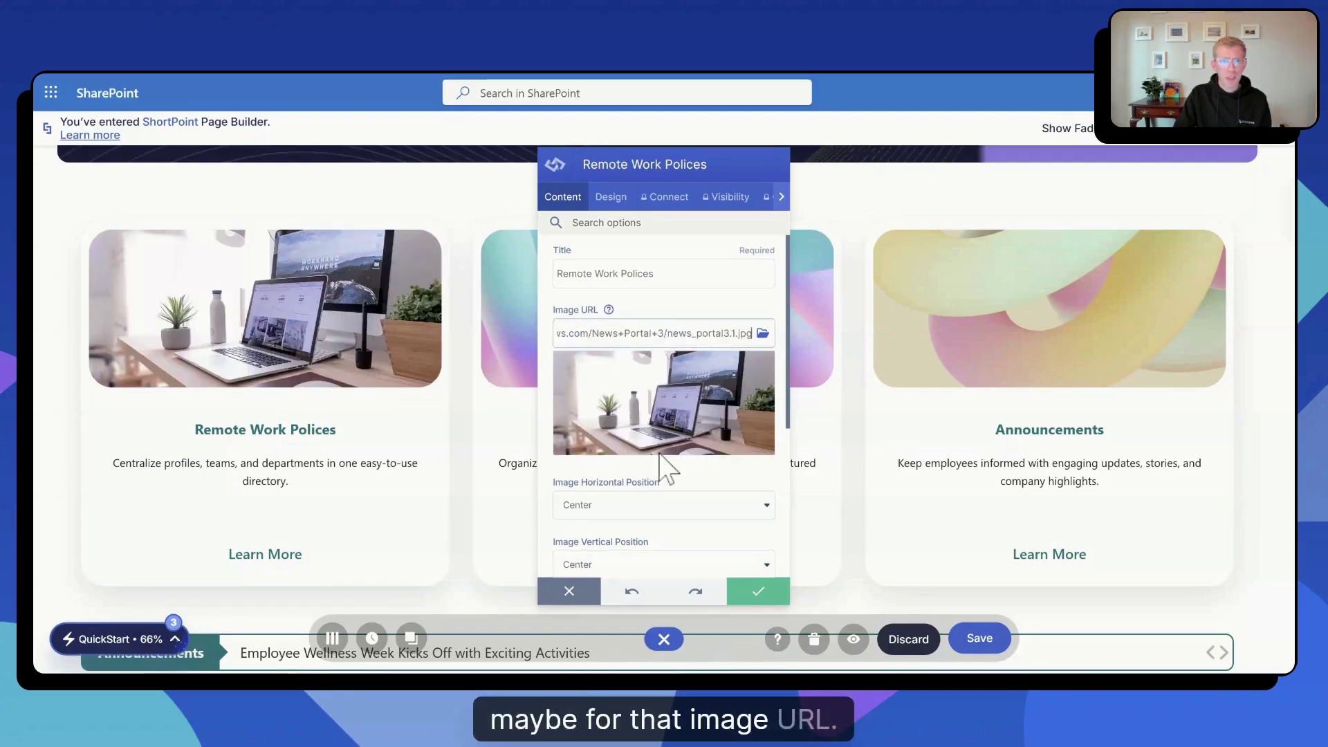
- Set the Remote Work Polices item's link label to "Read More", check its linking options and return to the Image Boxes settings
scroll(650, 492, down, 1)
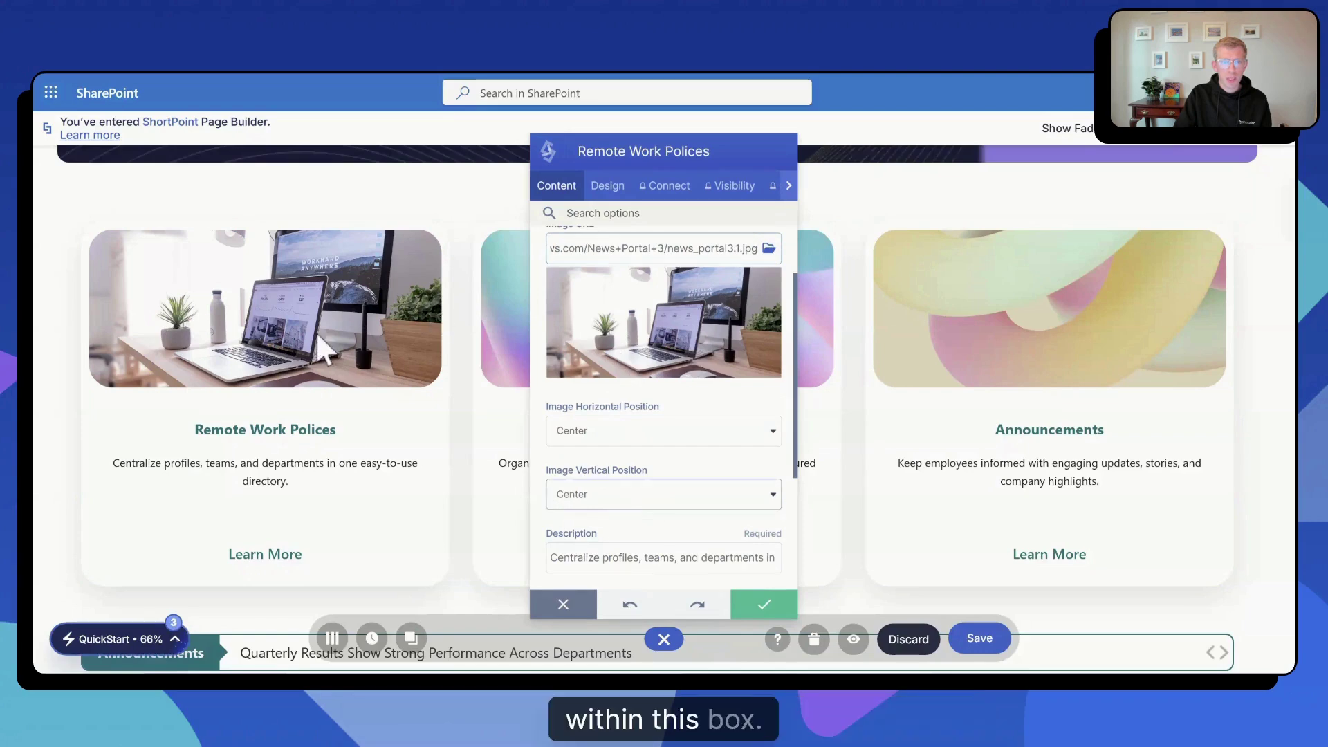
scroll(649, 459, down, 3)
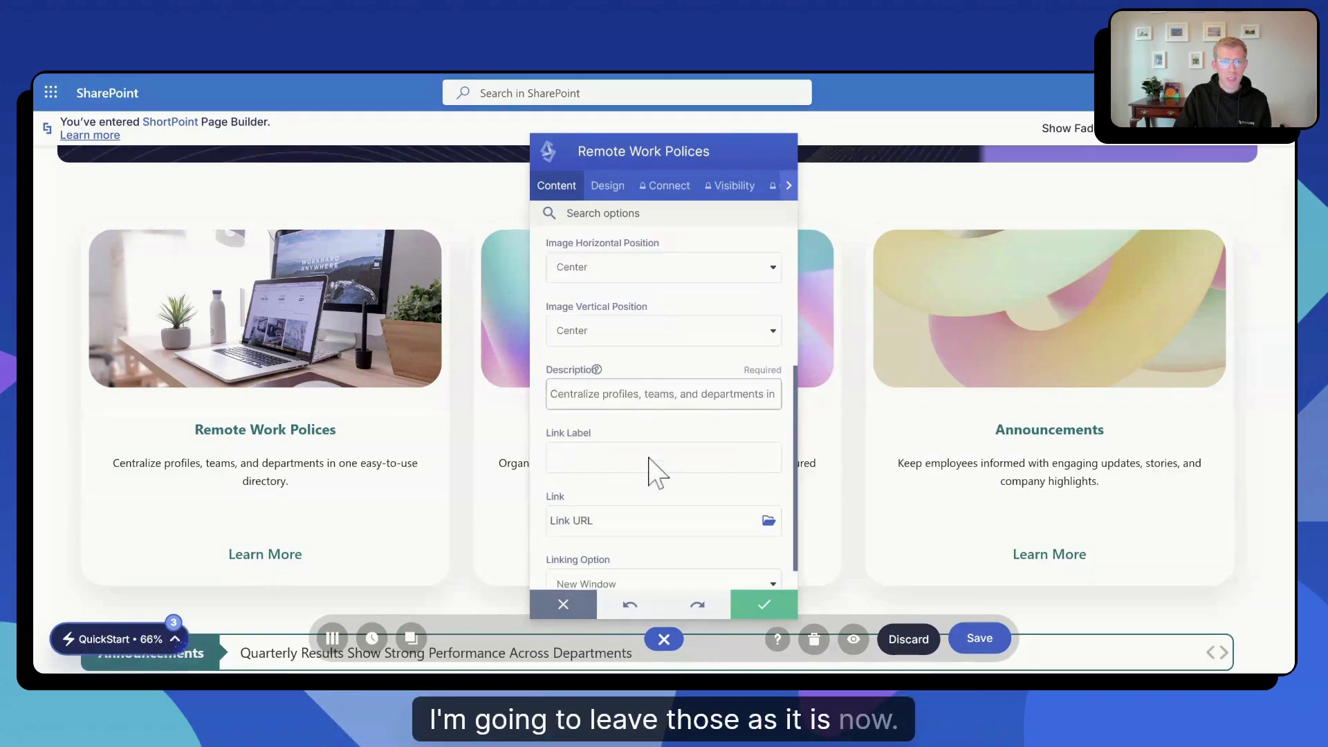
click(646, 466)
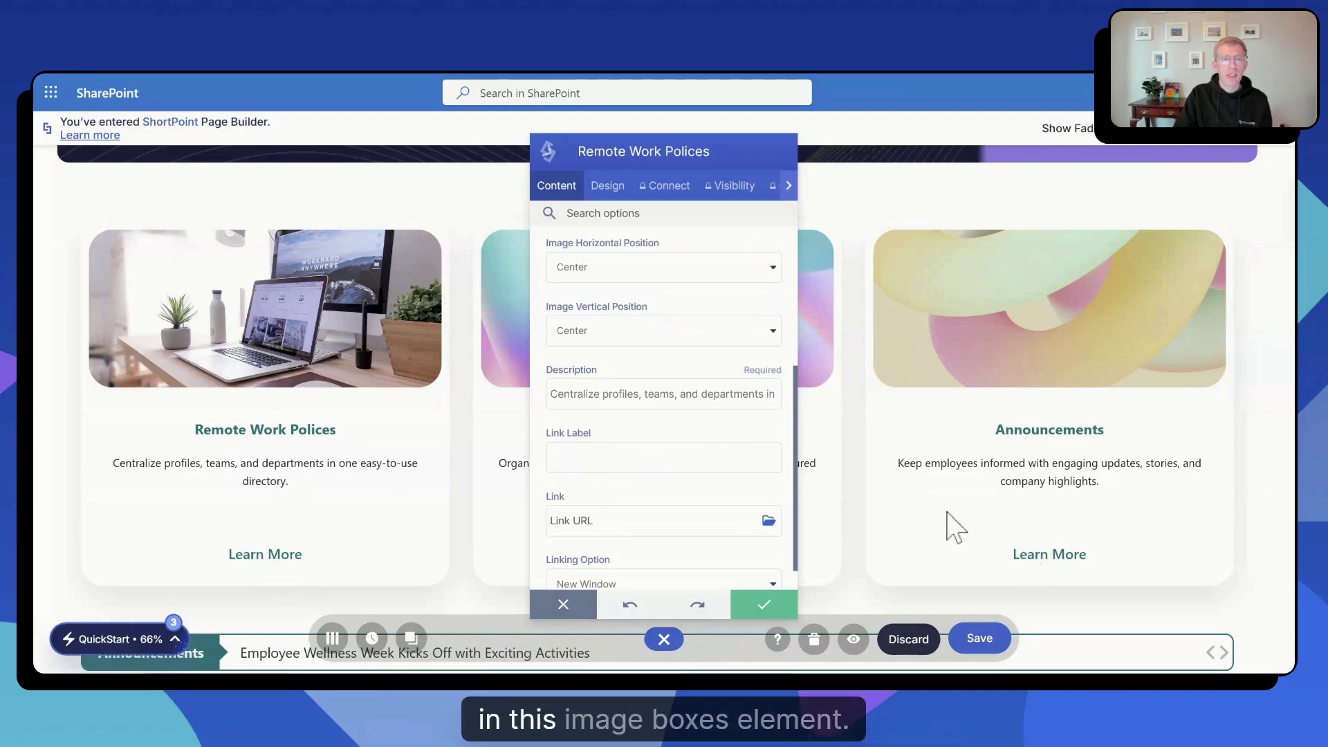
click(637, 458)
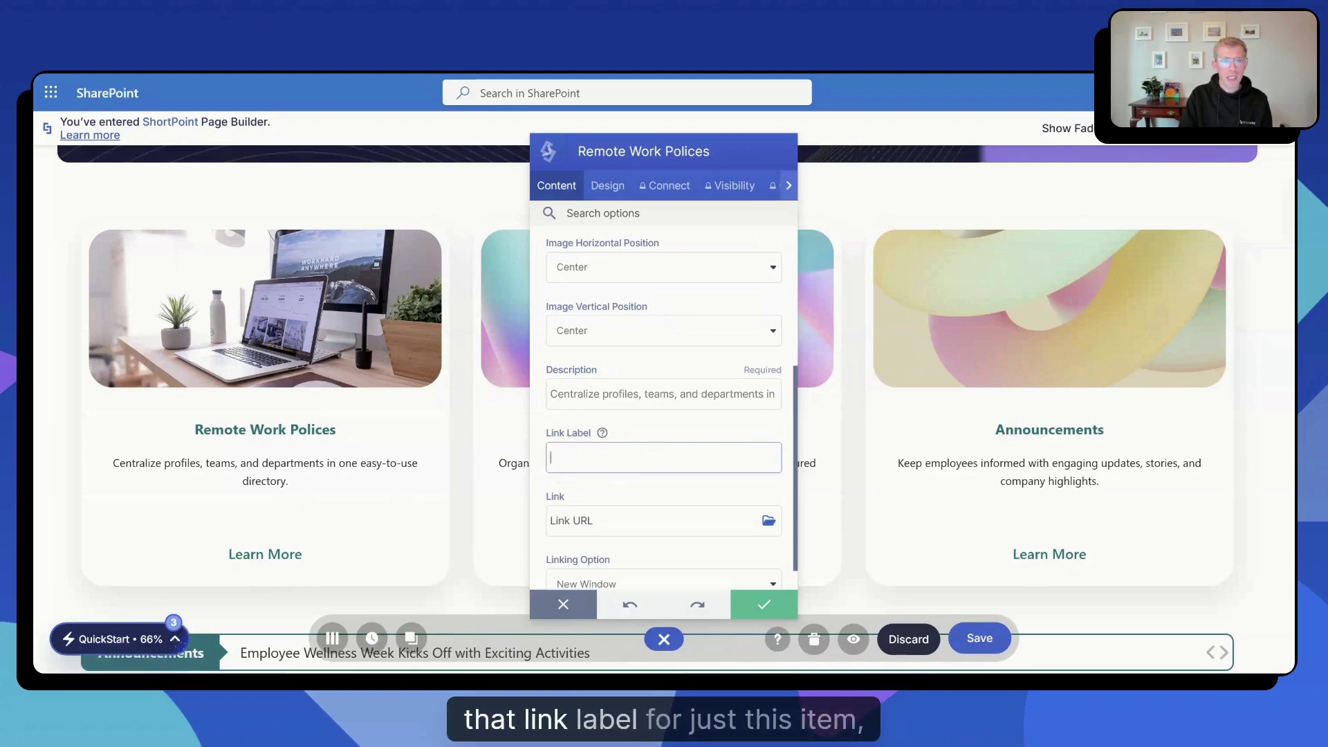
text(Read)
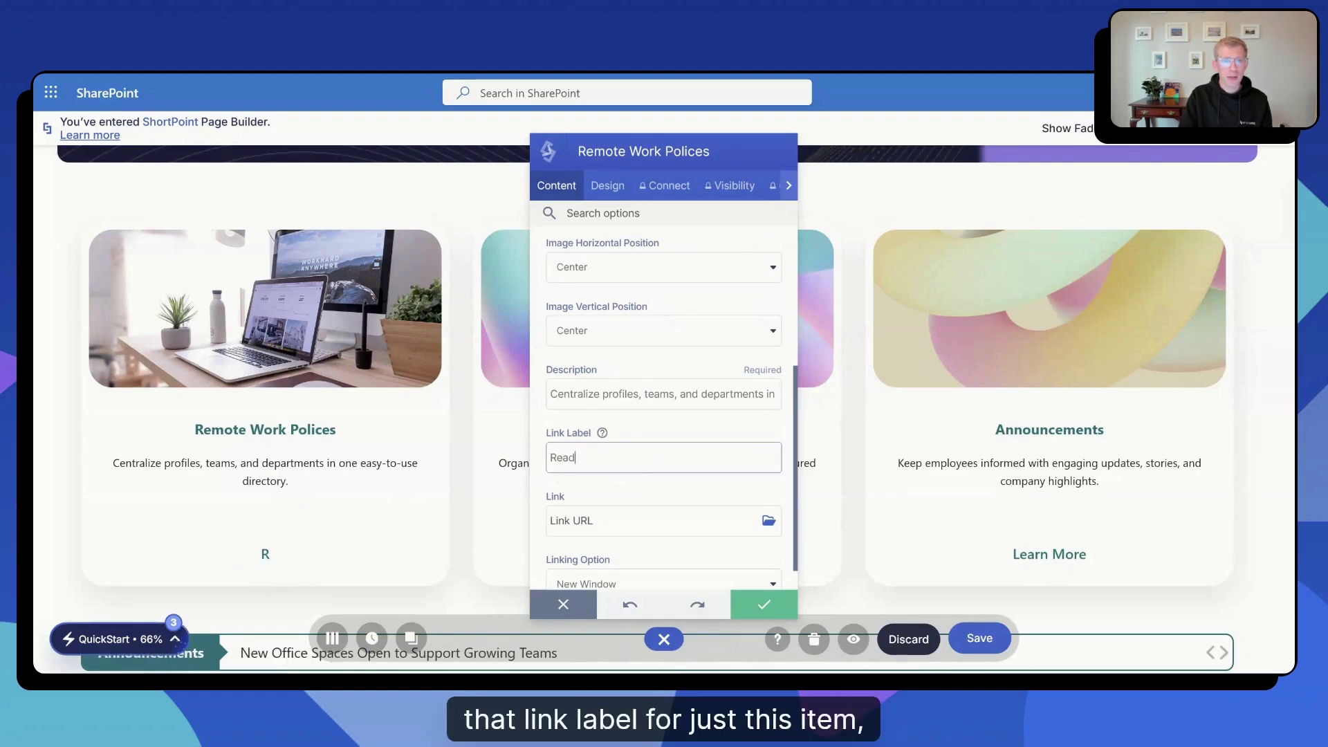
text( MOr)
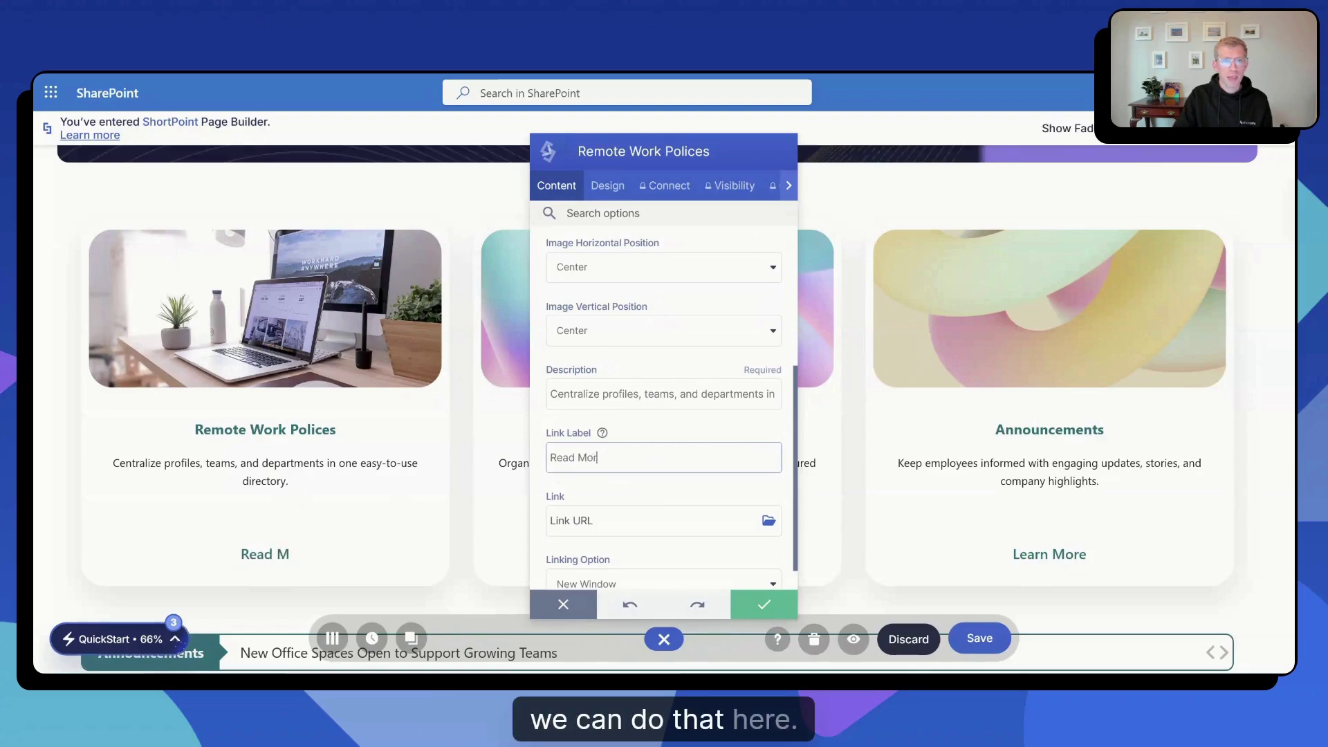
text(e)
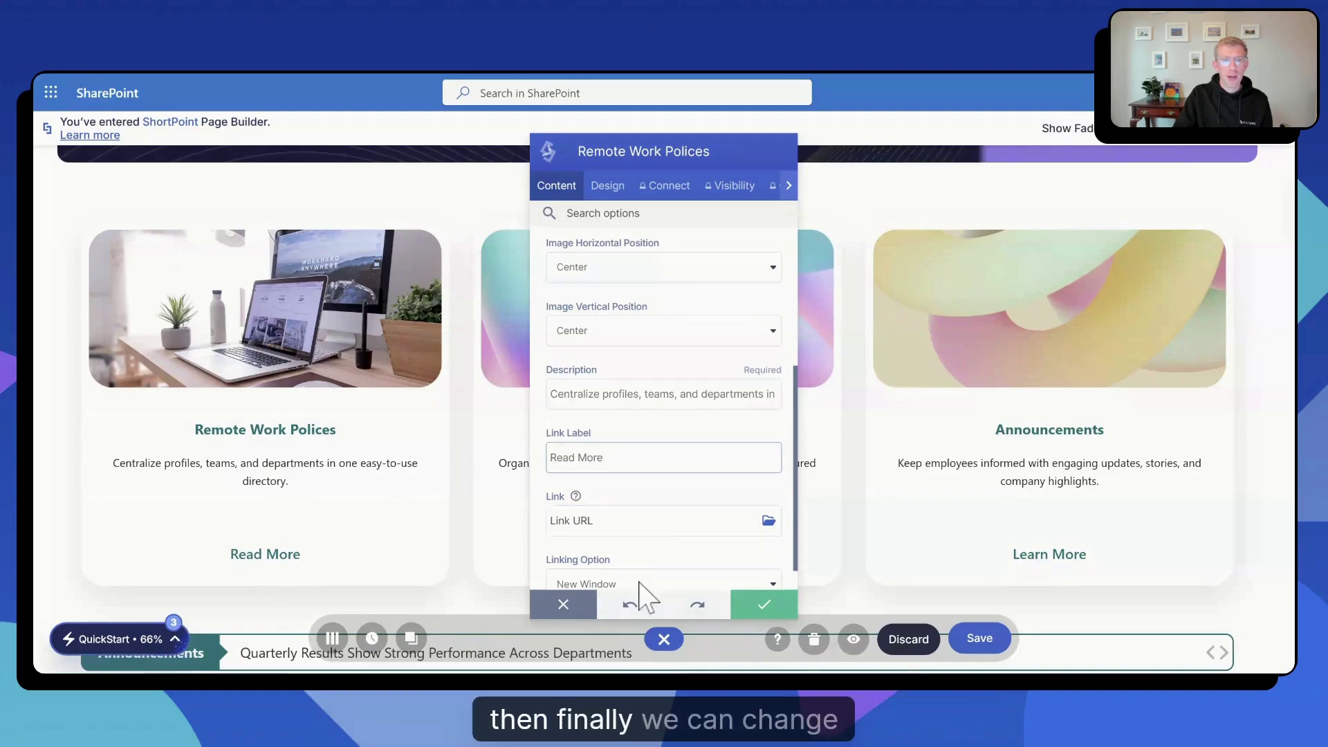
click(637, 586)
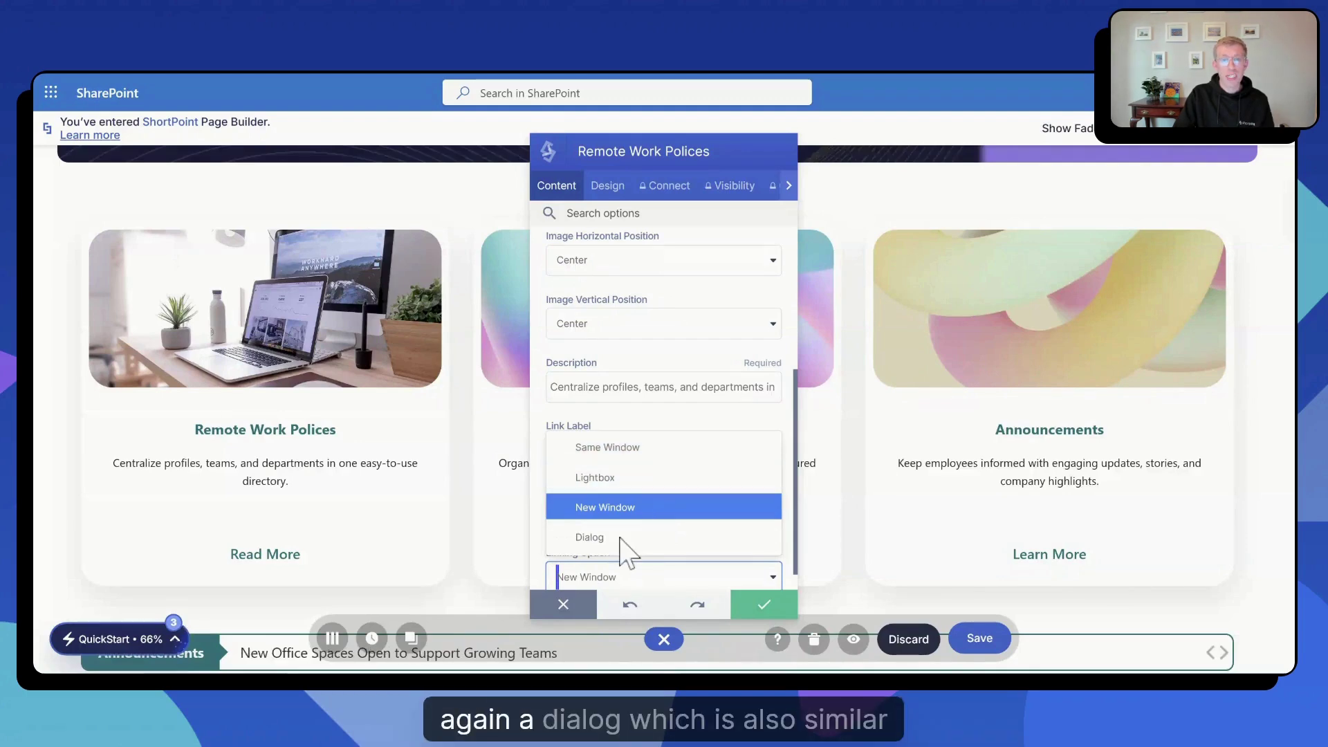
click(648, 424)
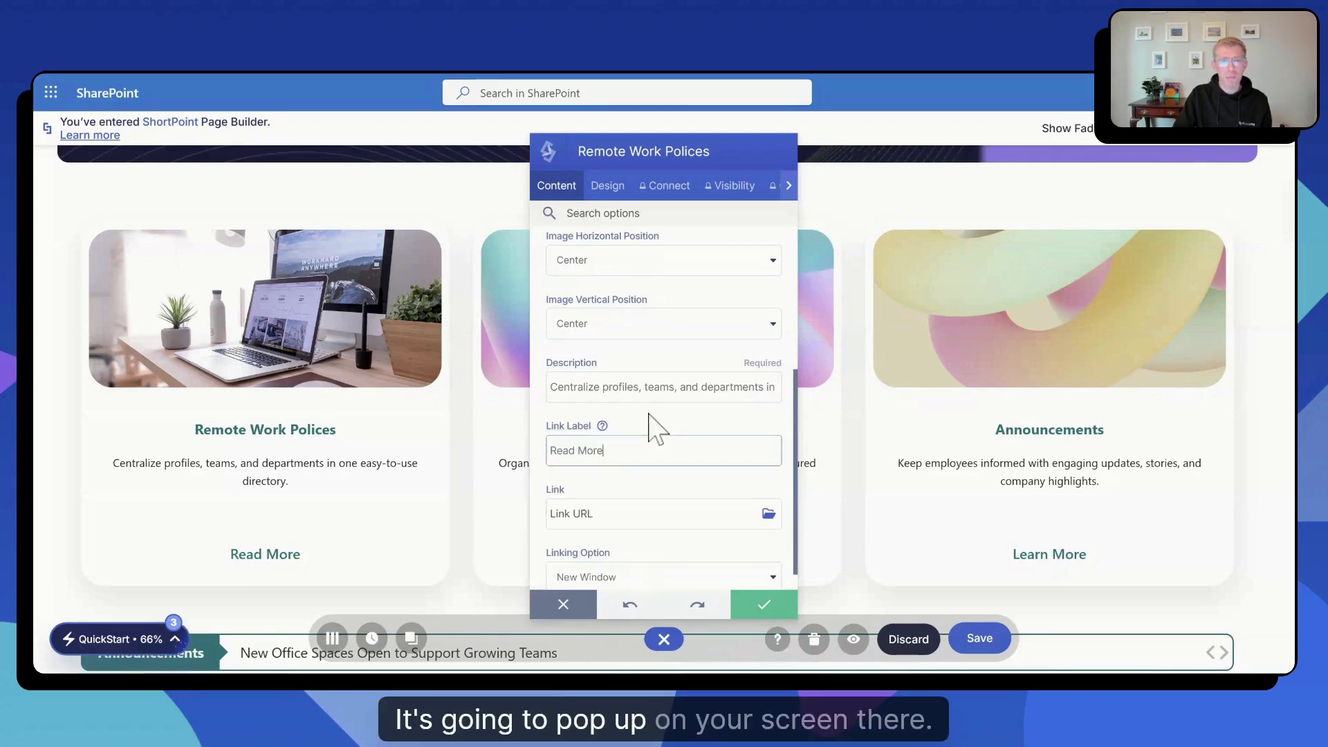
click(552, 156)
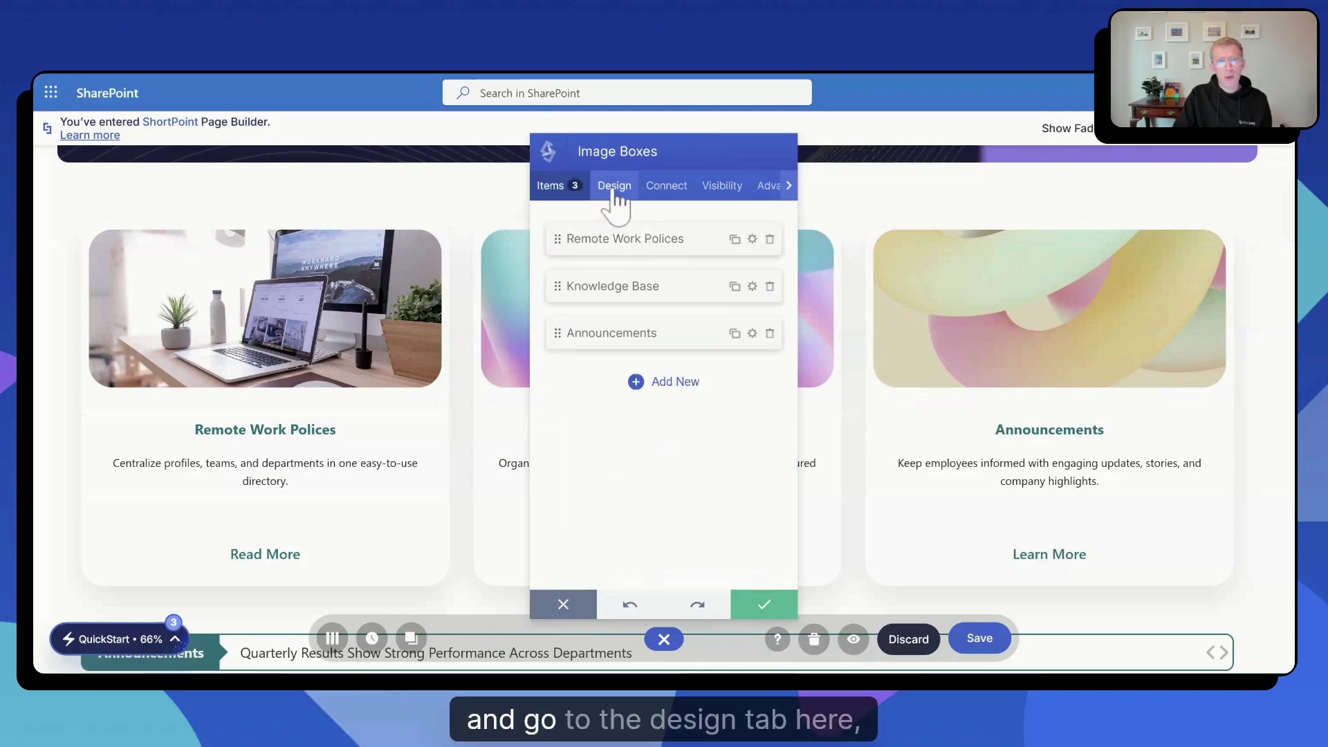
- Try Style 2 on the image boxes and switch them back to Style 1
click(614, 192)
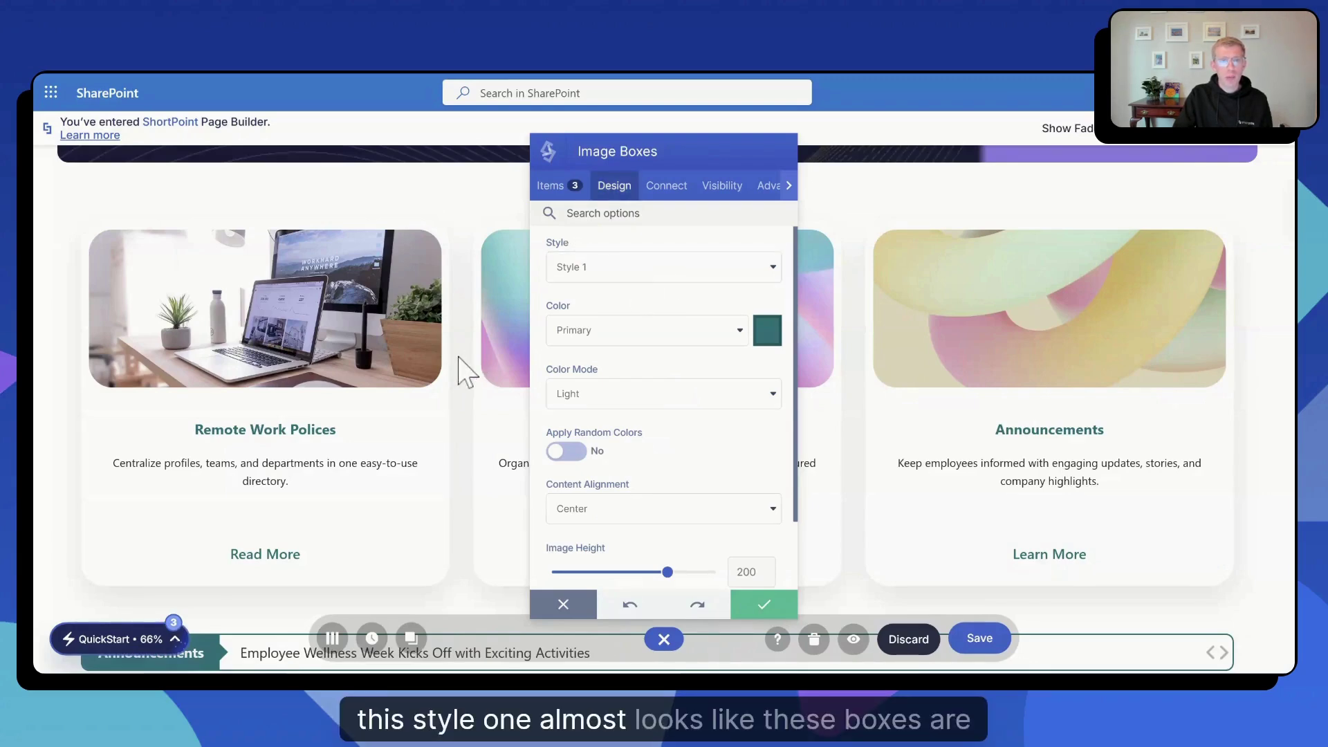
click(629, 280)
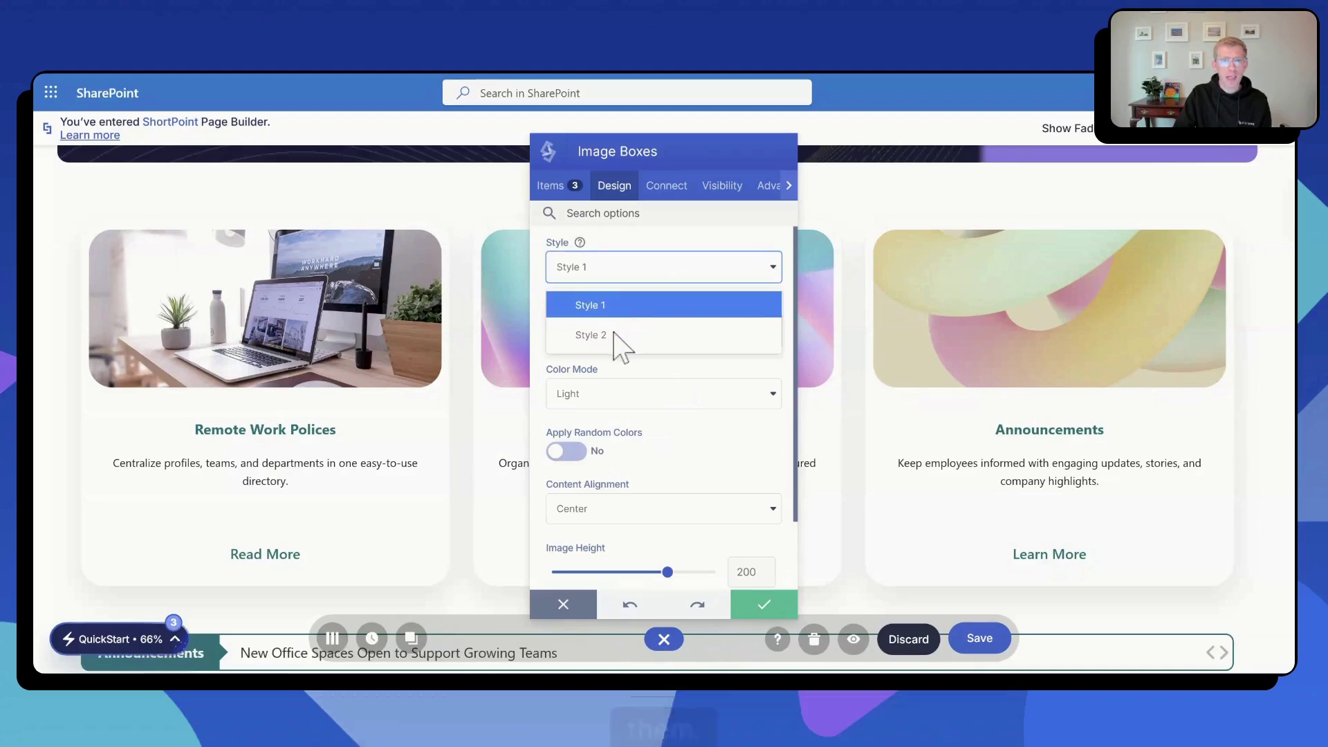
click(616, 336)
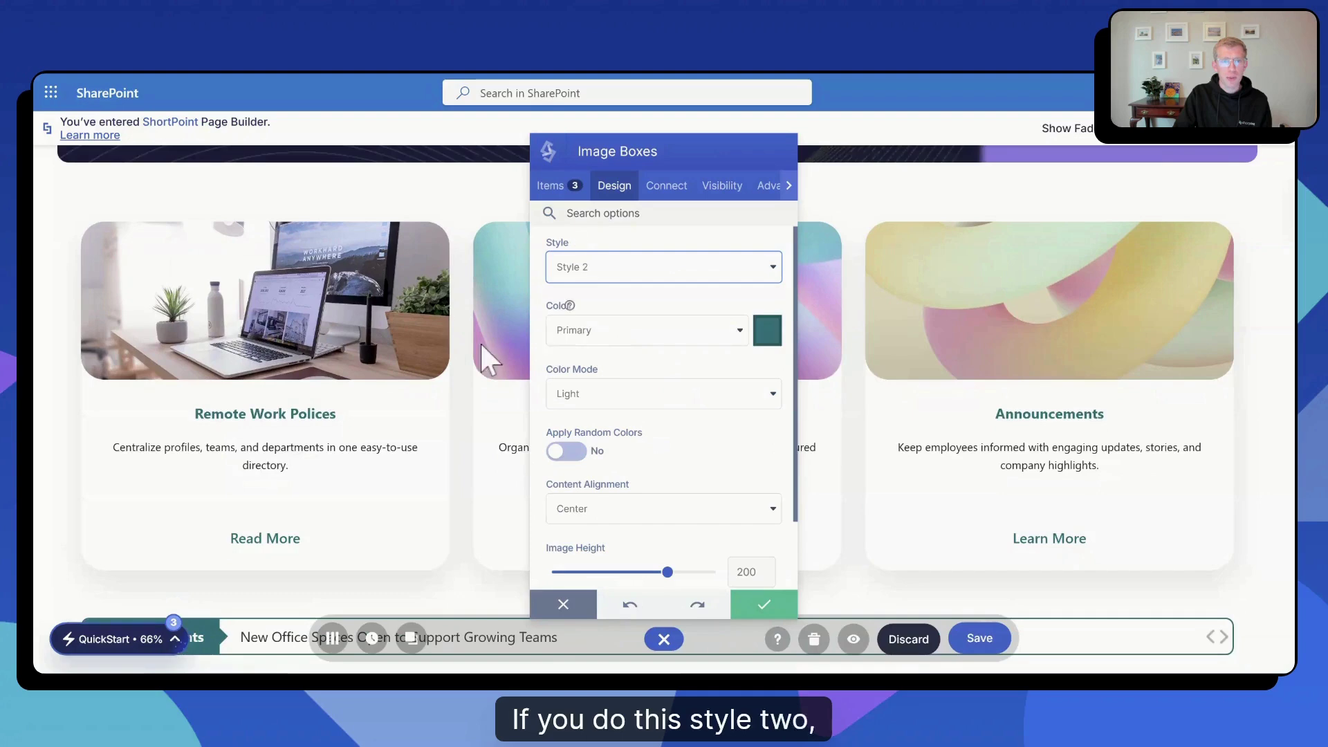
click(628, 273)
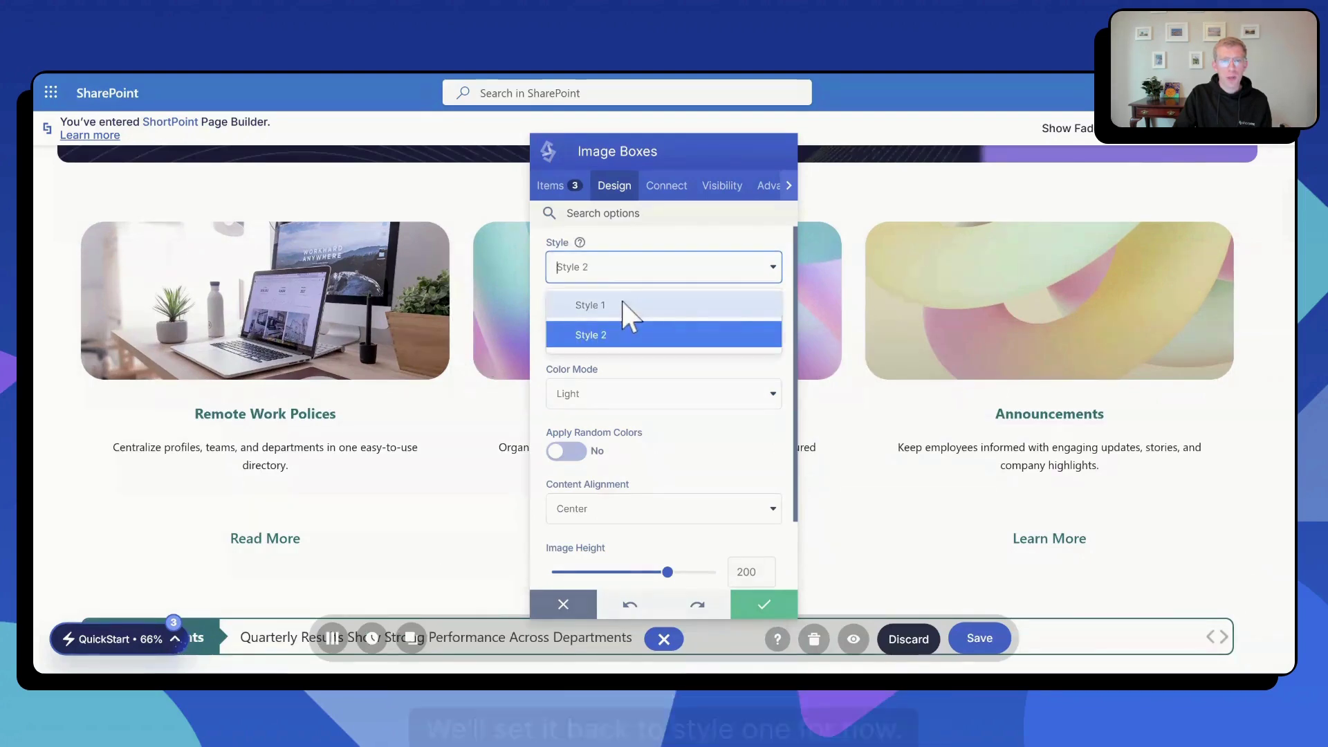
click(631, 305)
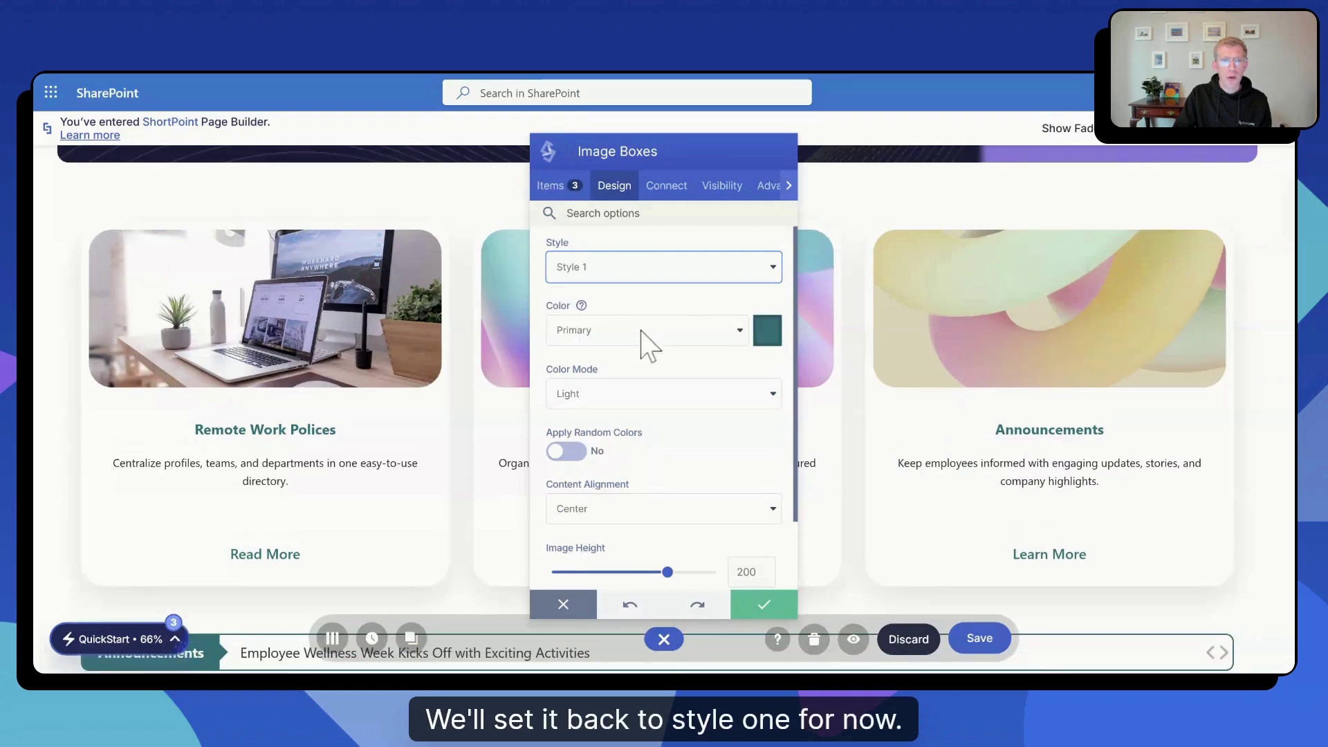
- Set the image boxes' color to Highlight
click(643, 330)
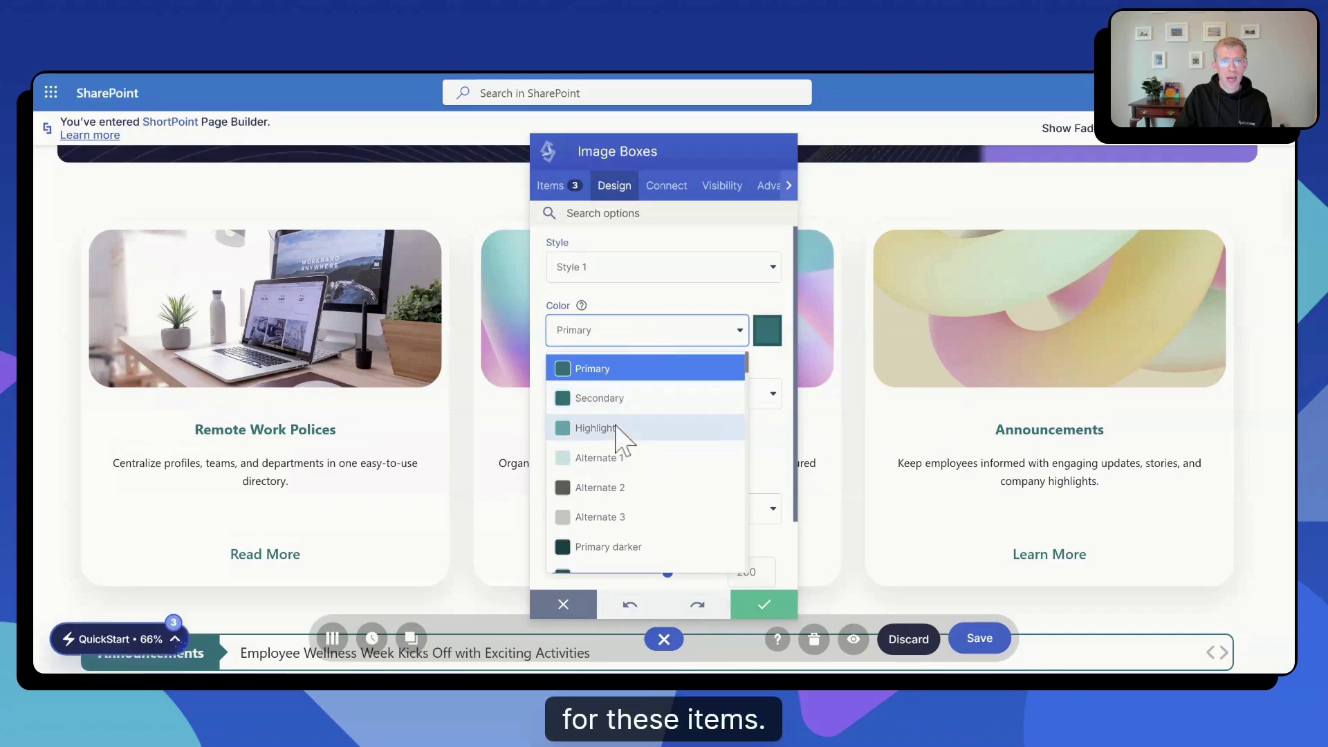
key(Escape)
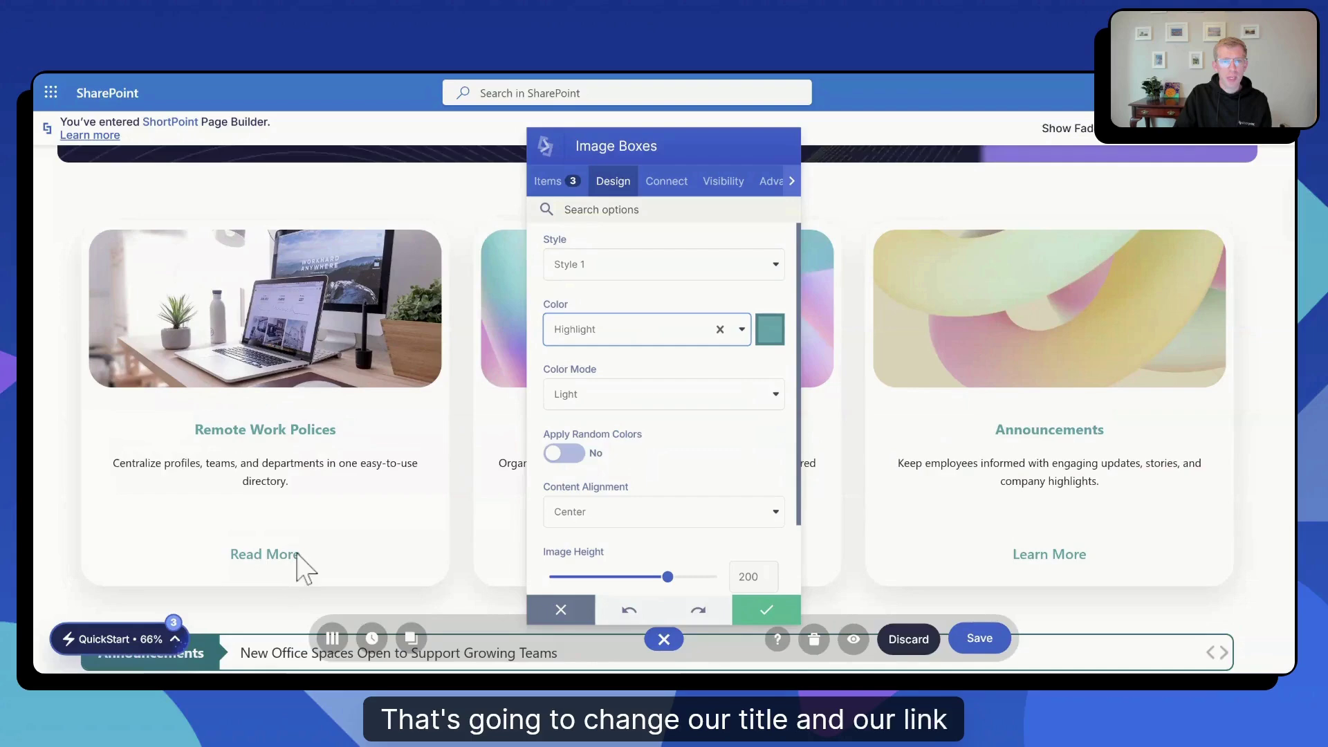
- Try the Dark color mode on the image boxes and return them to Light
click(611, 398)
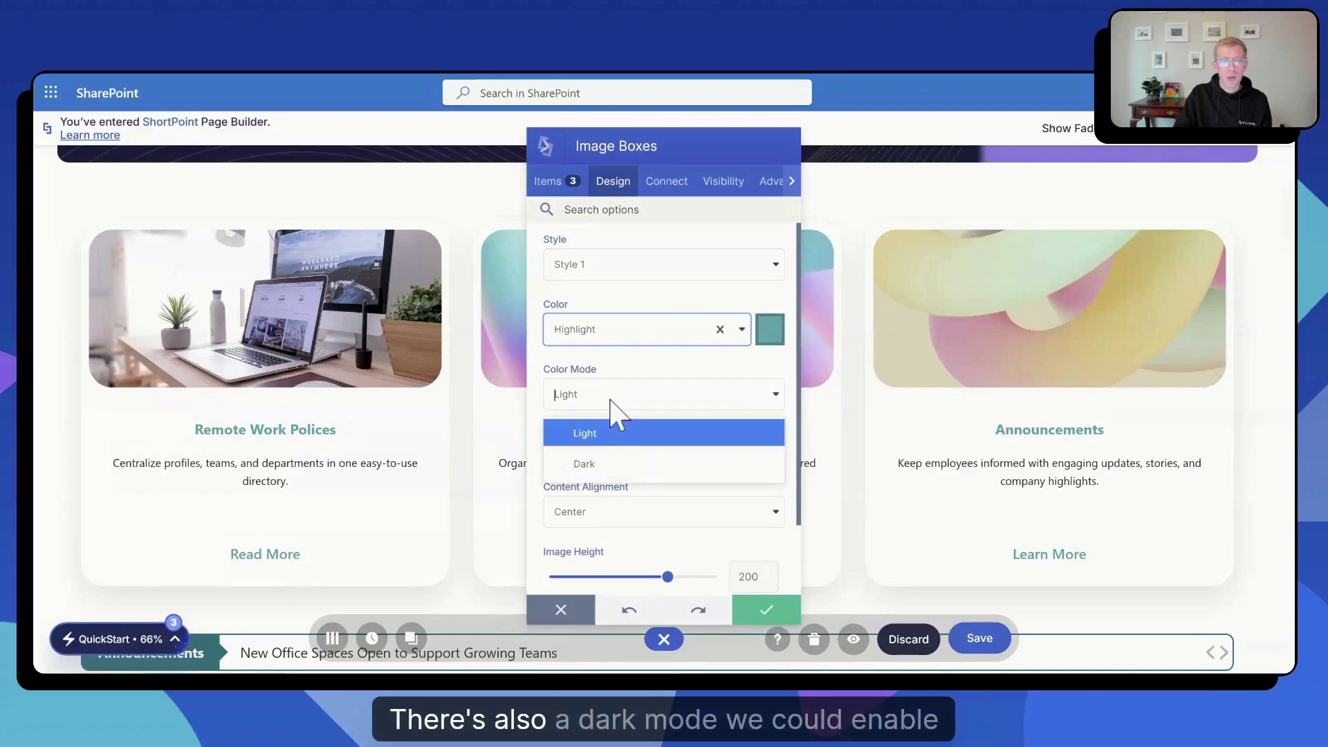
click(602, 465)
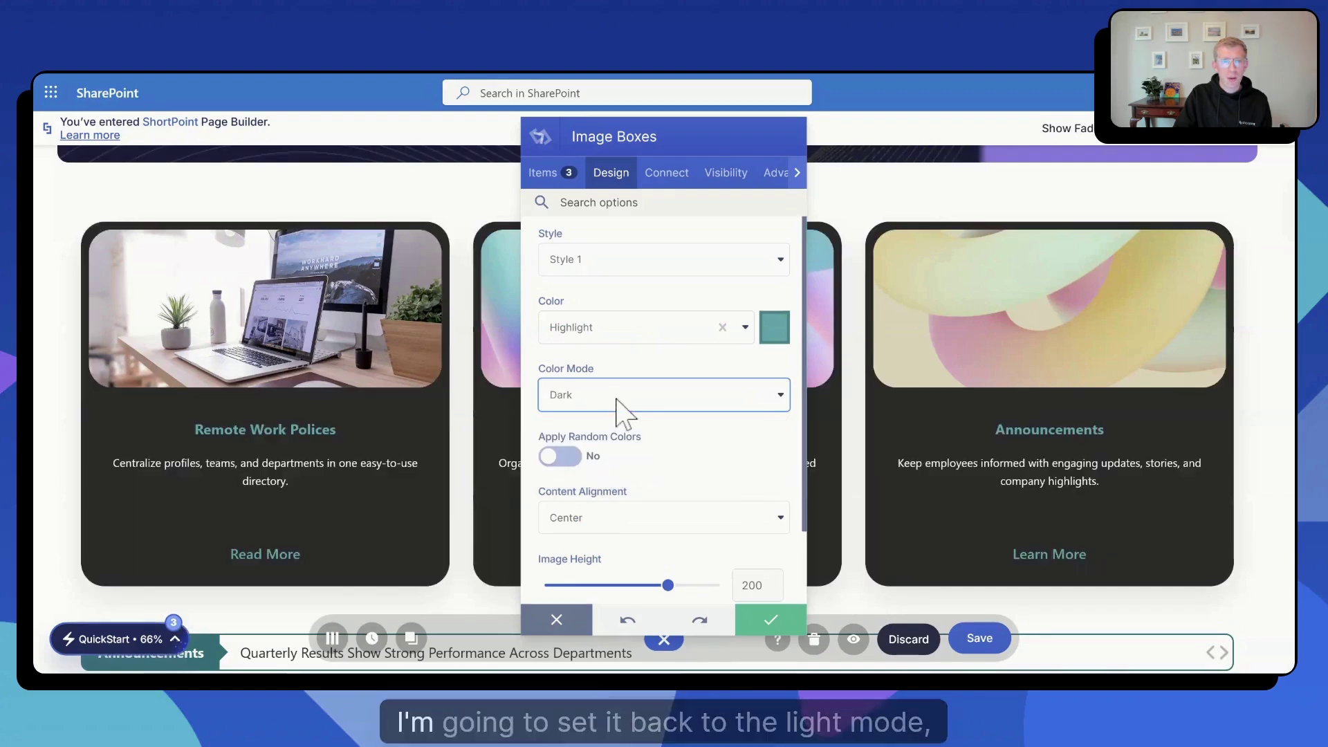
click(619, 404)
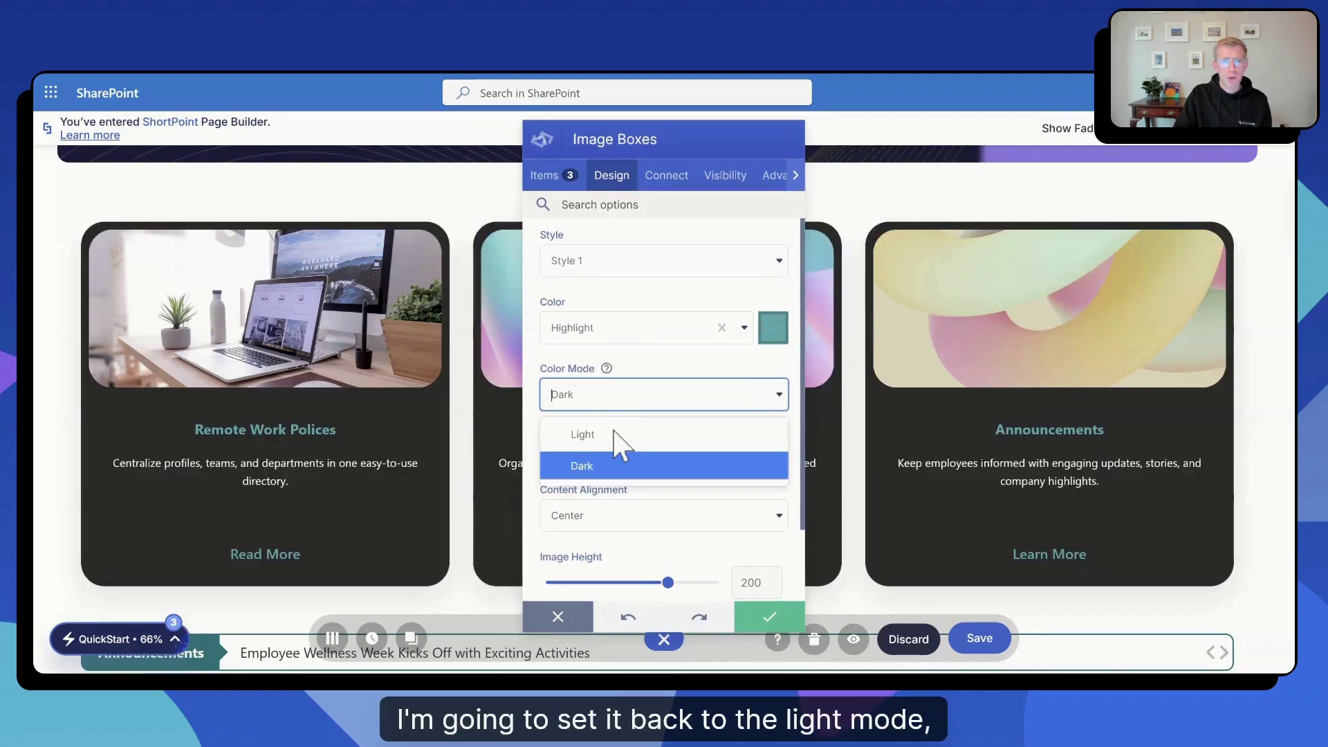
click(615, 435)
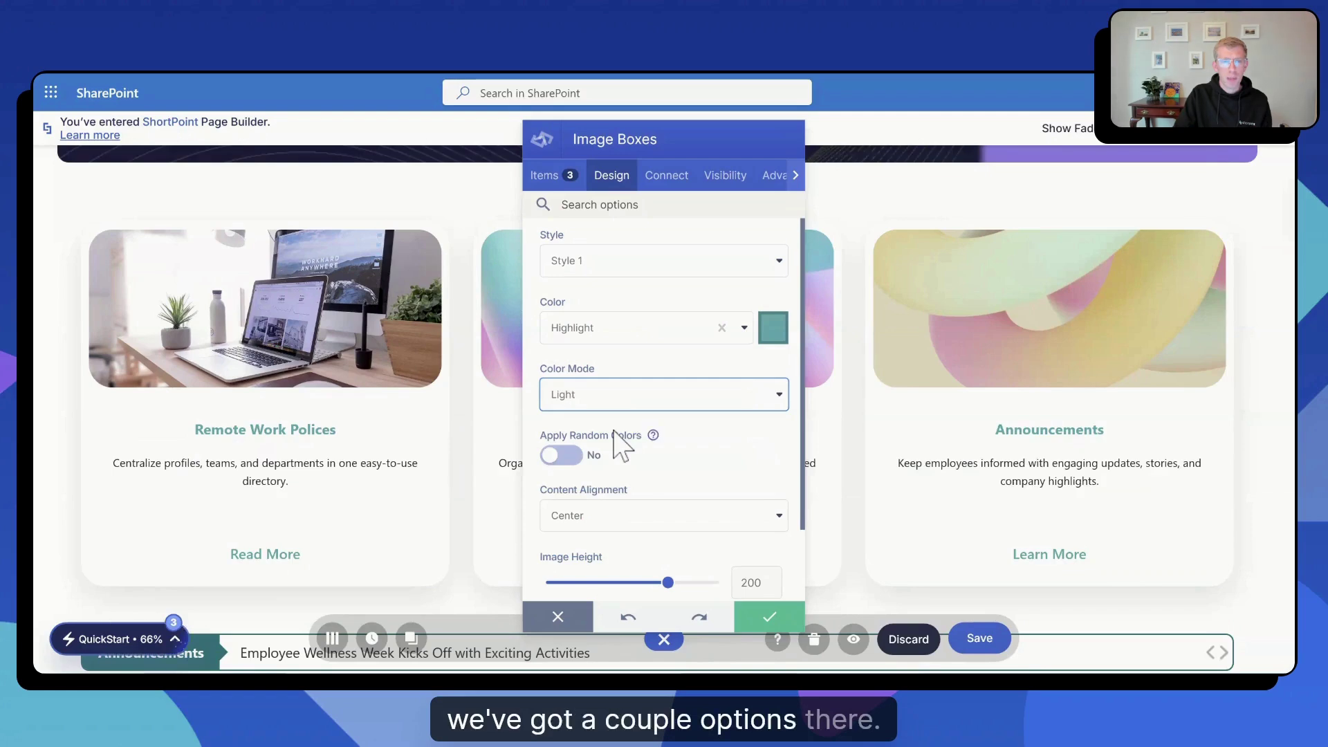
- Turn on random colors for the image boxes and turn the option off again
scroll(618, 446, down, 1)
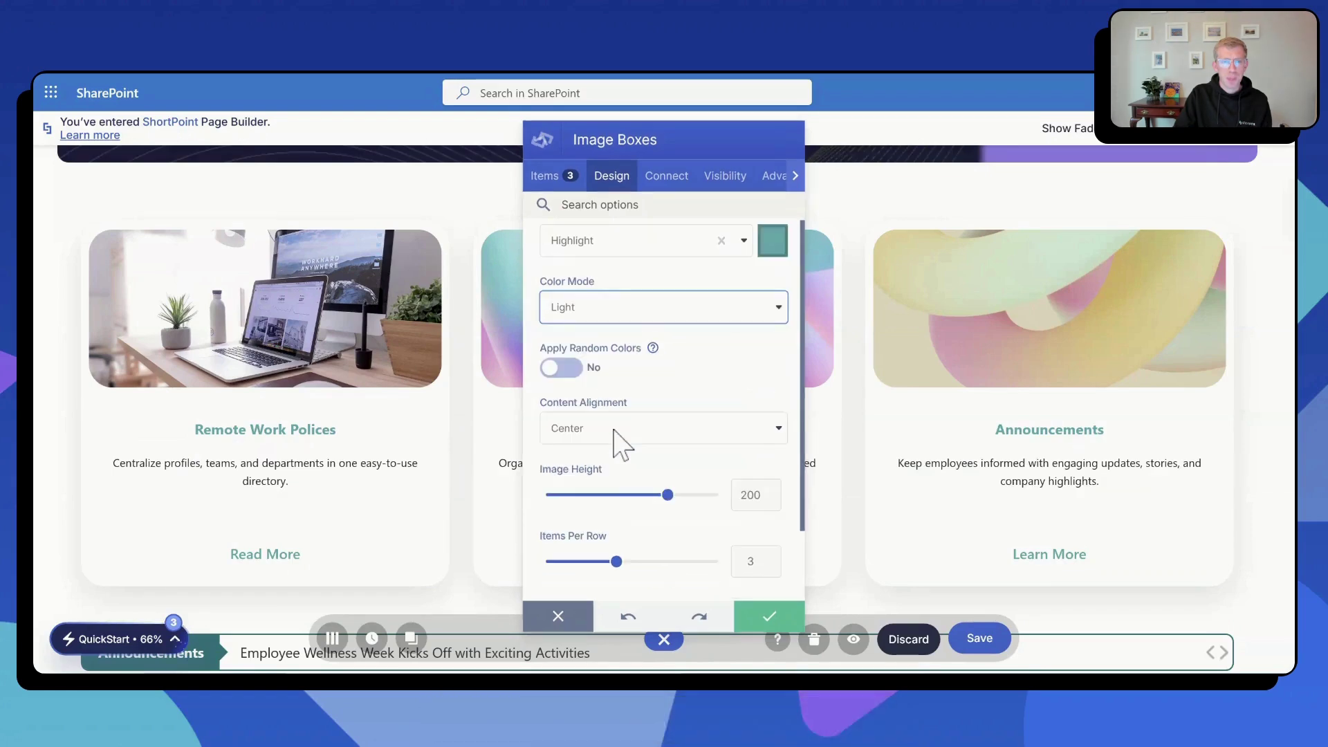
click(569, 370)
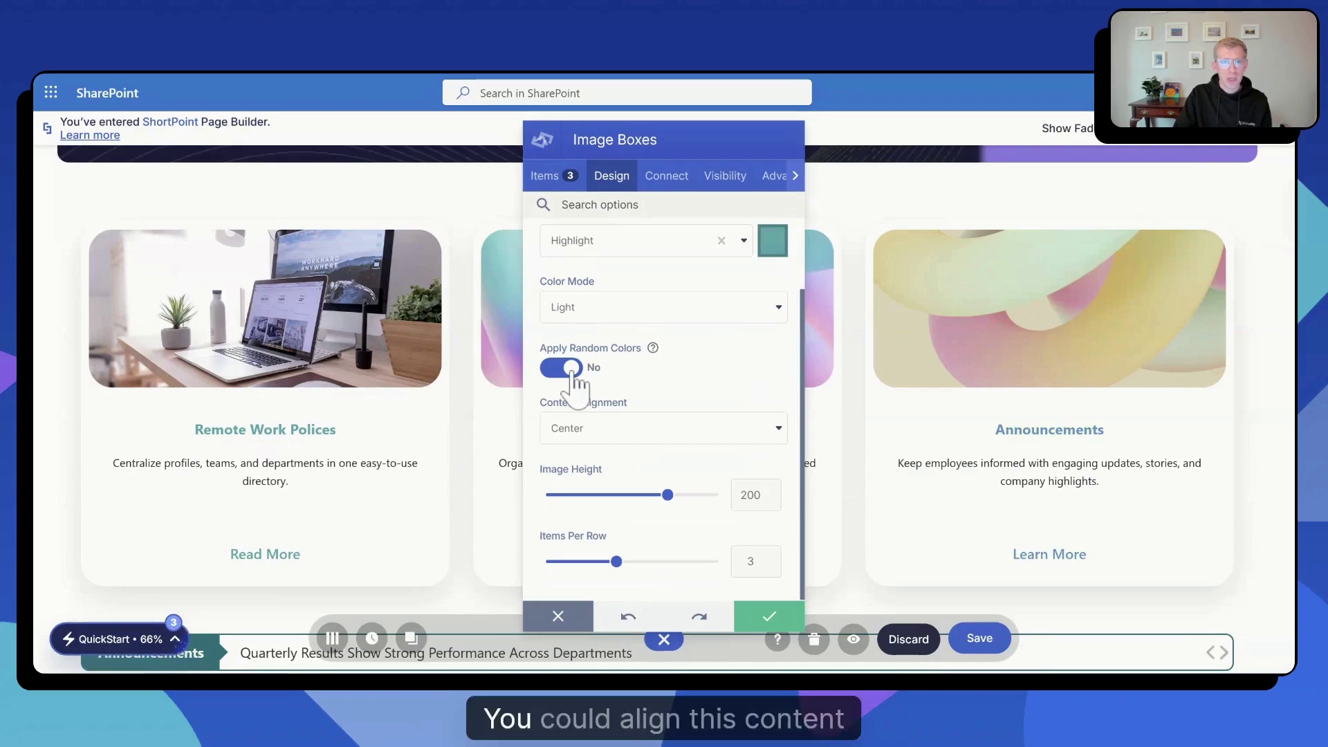
click(570, 368)
- Try Left content alignment on the image boxes and return it to Center
click(603, 434)
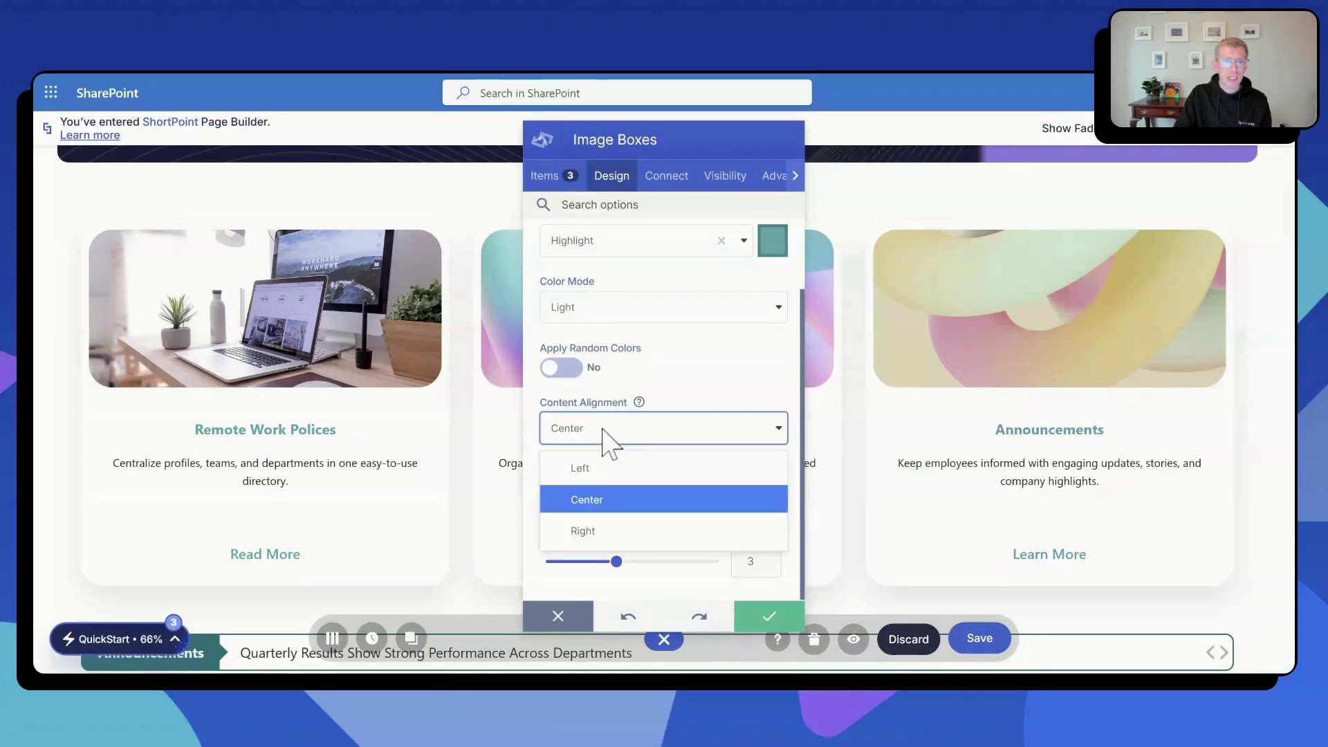
click(589, 495)
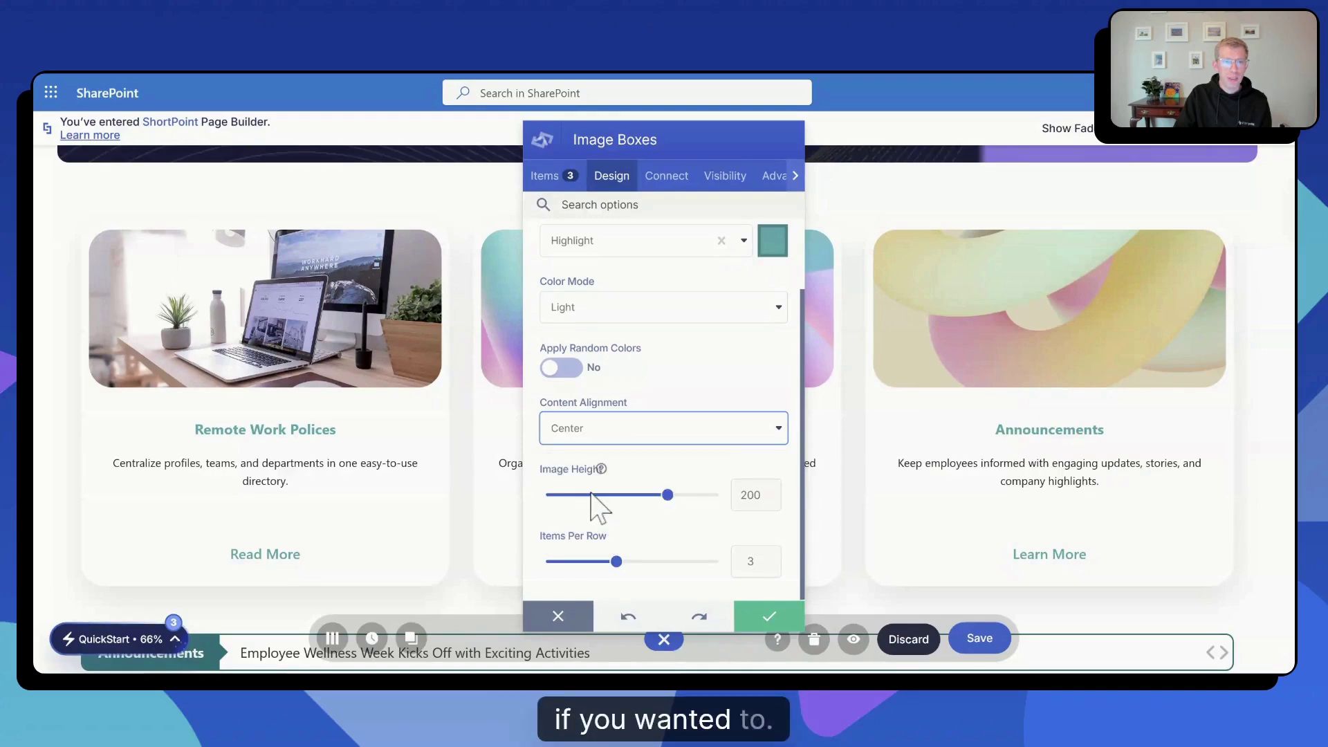
click(608, 434)
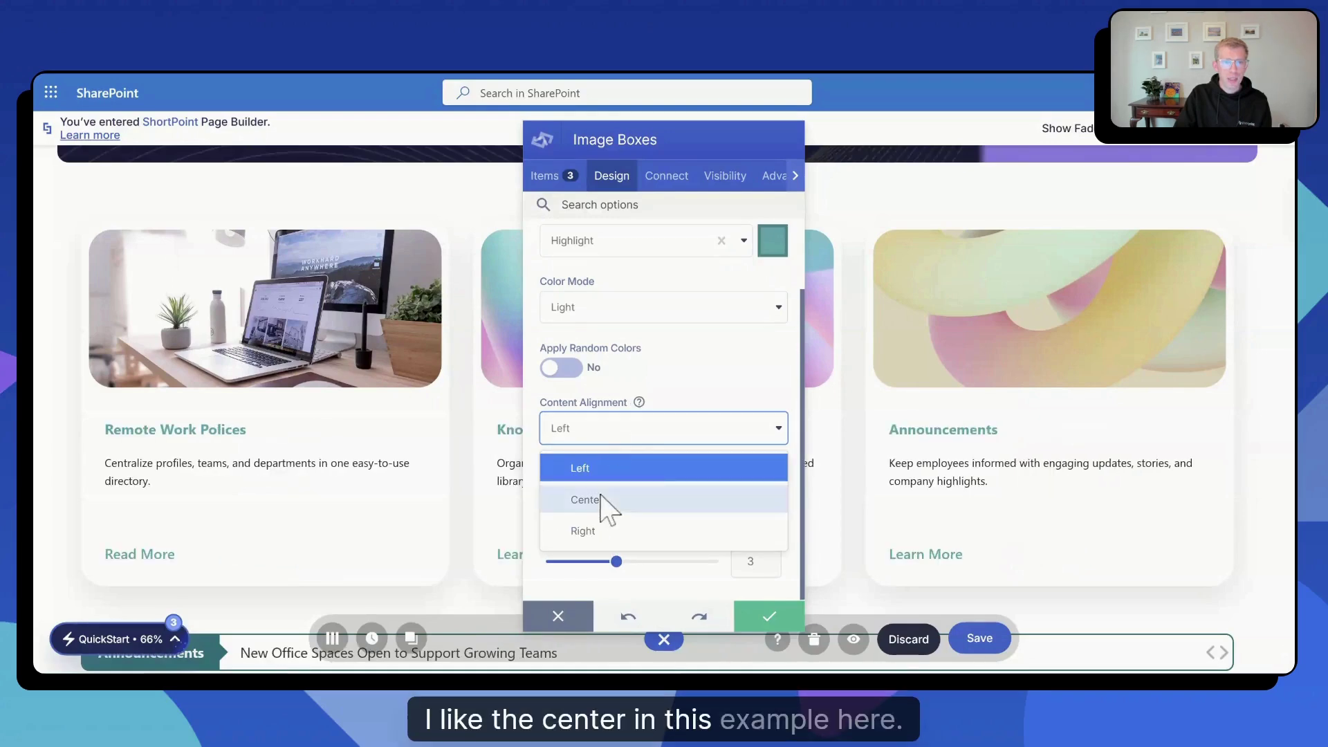
click(714, 401)
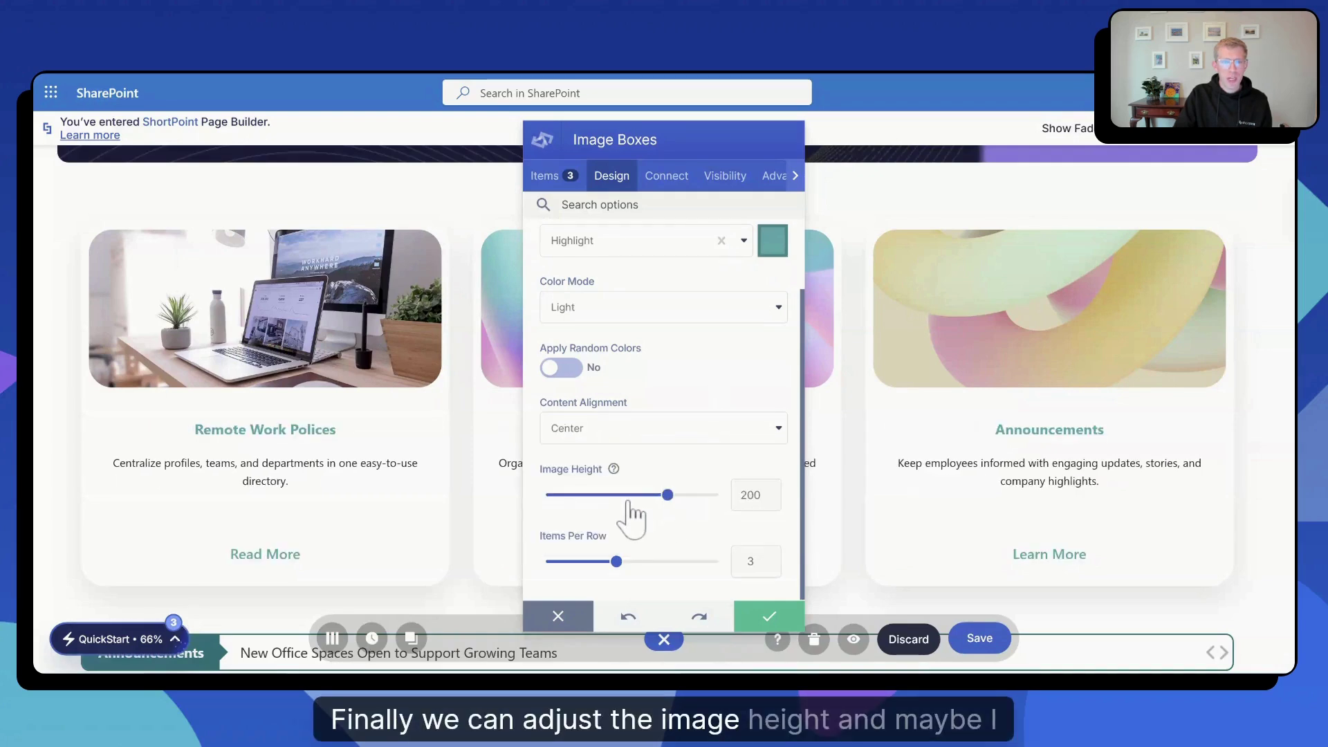
- Set the image height to 145, and try 4 items per row before returning to 3
drag(627, 499, 619, 497)
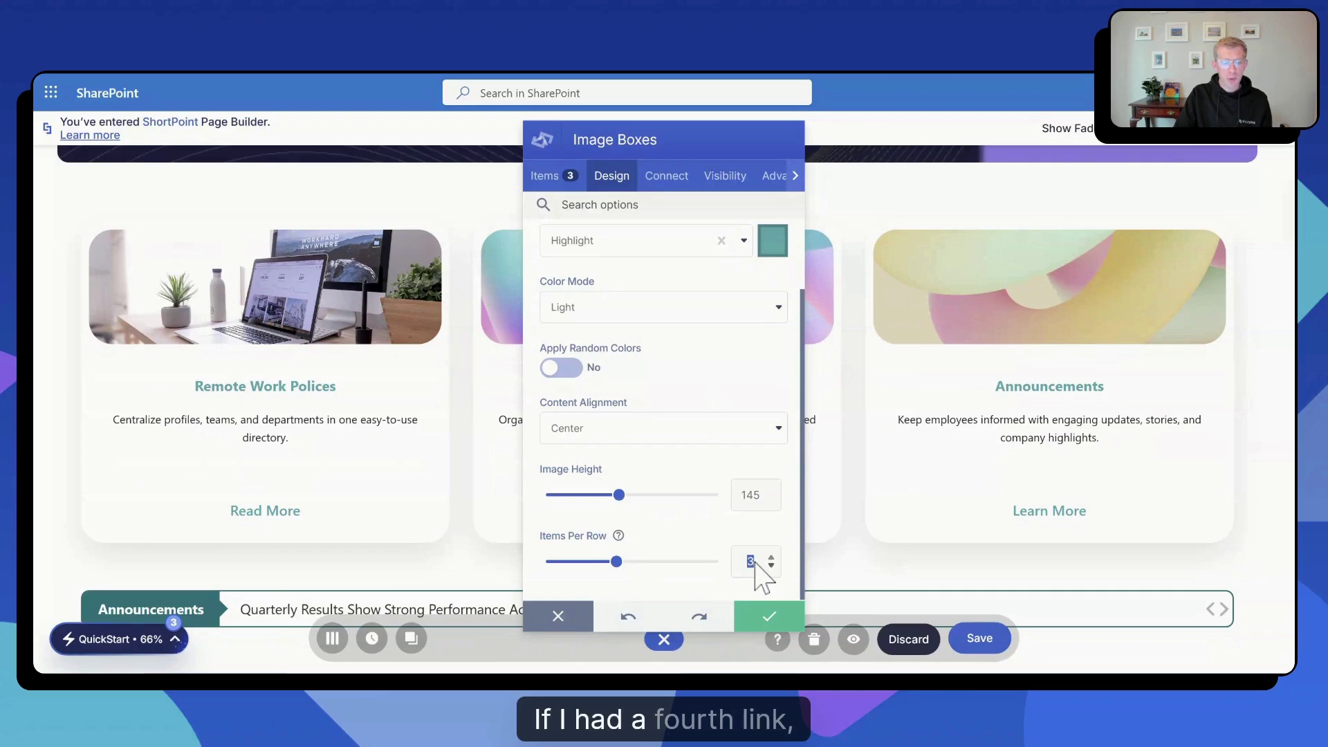
text(4)
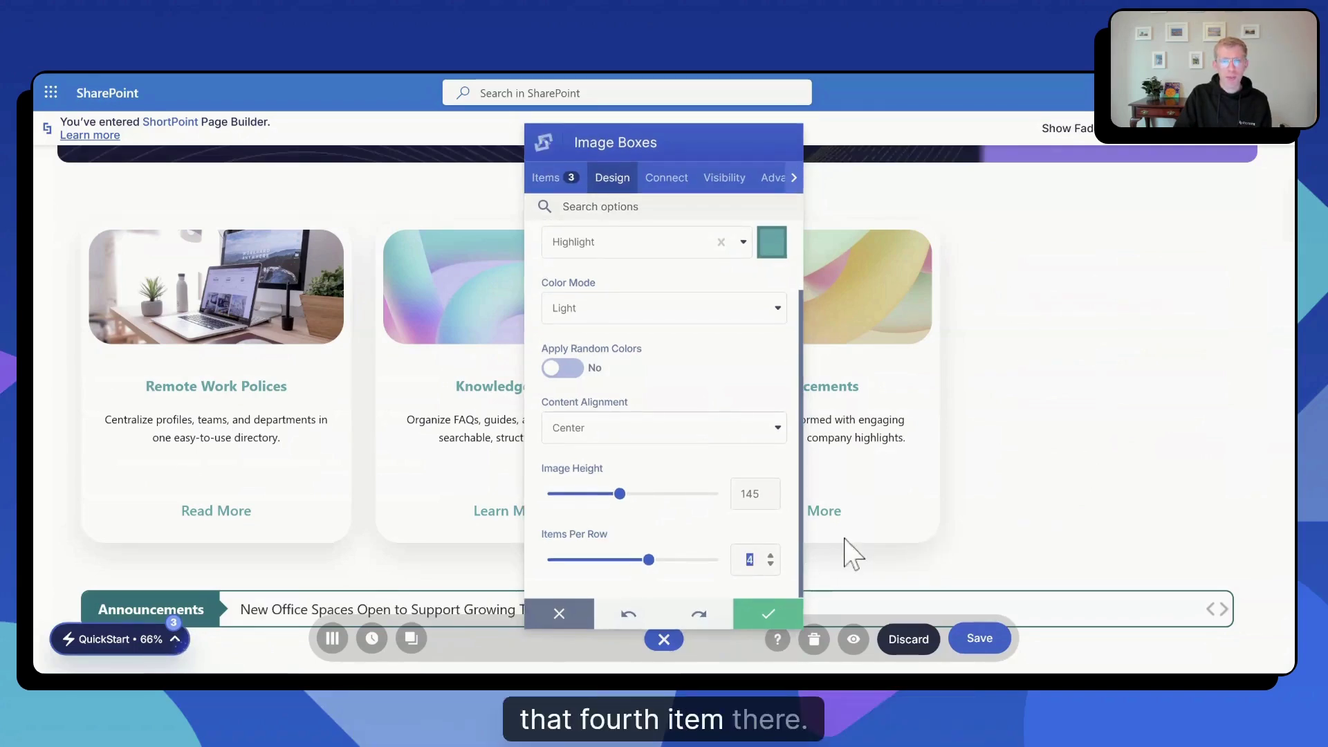
text(3)
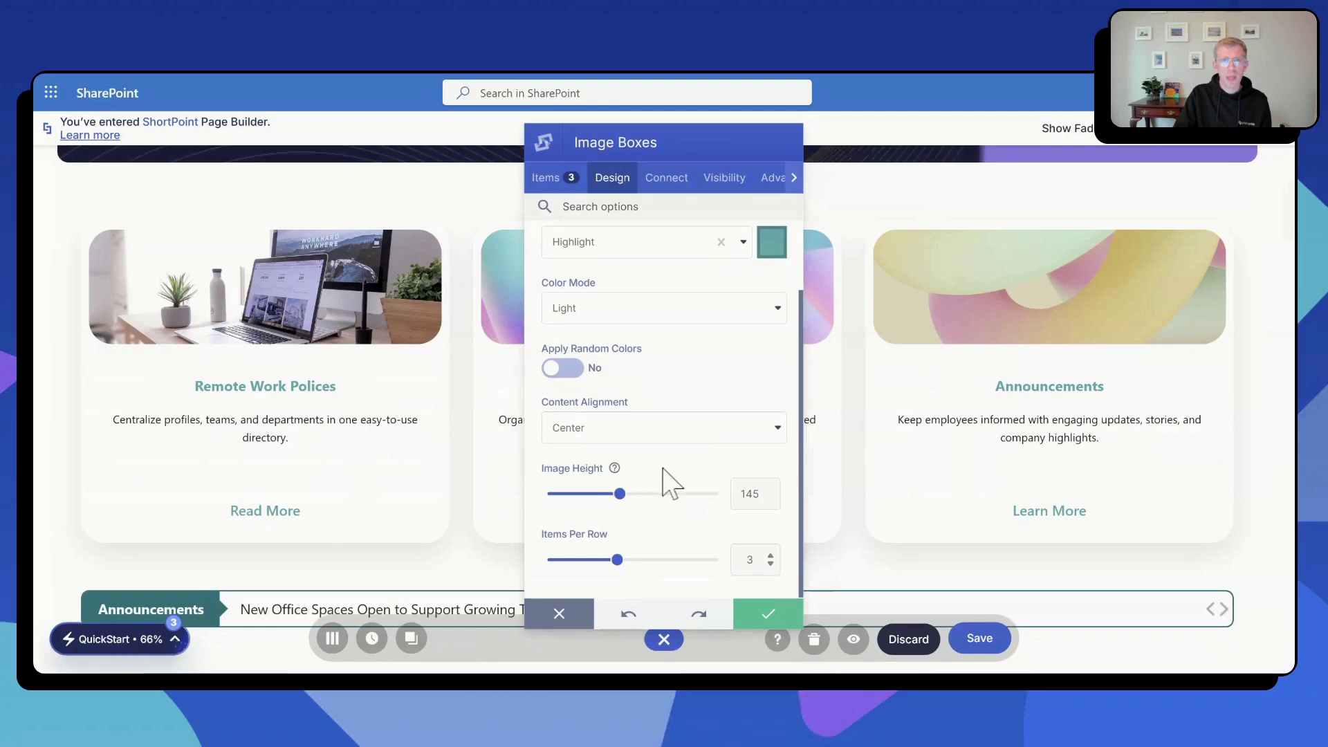
- Examine the advanced Content options of the image boxes for the link label and the title, description and link sizes
click(772, 178)
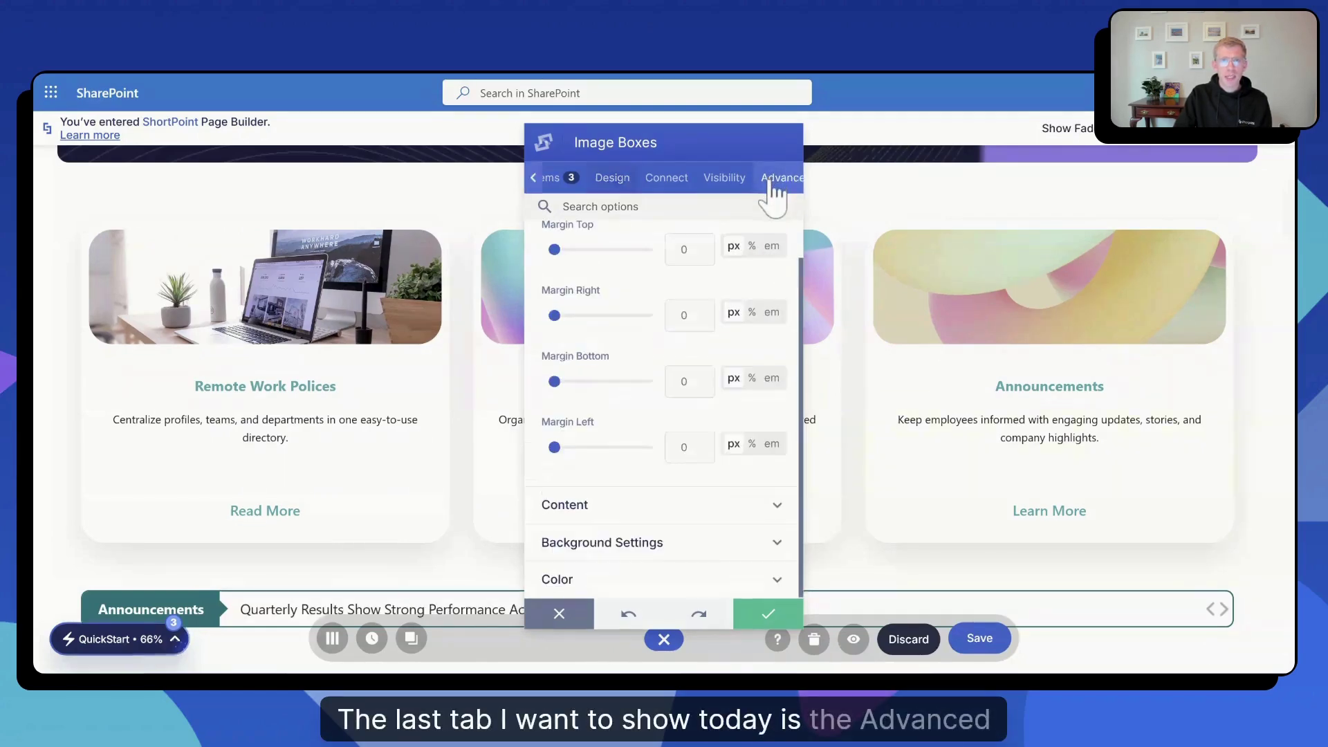
click(726, 505)
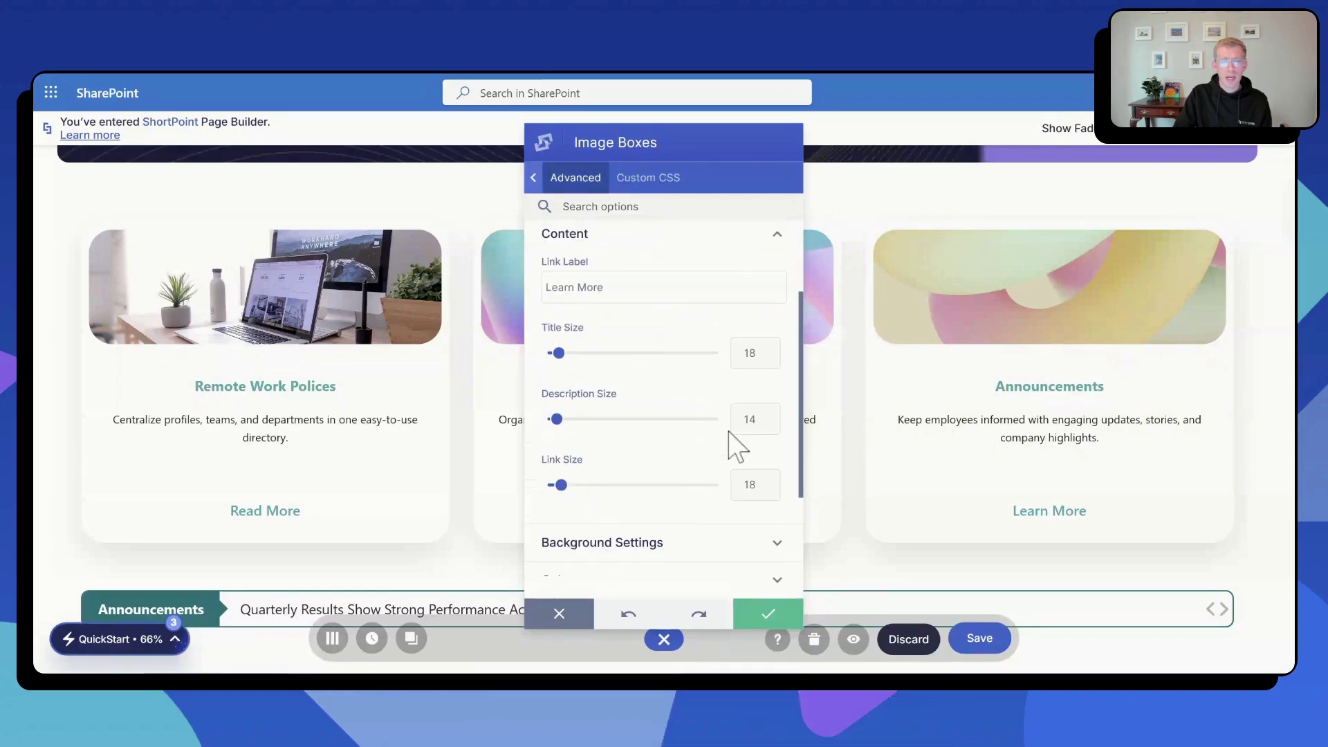
click(622, 291)
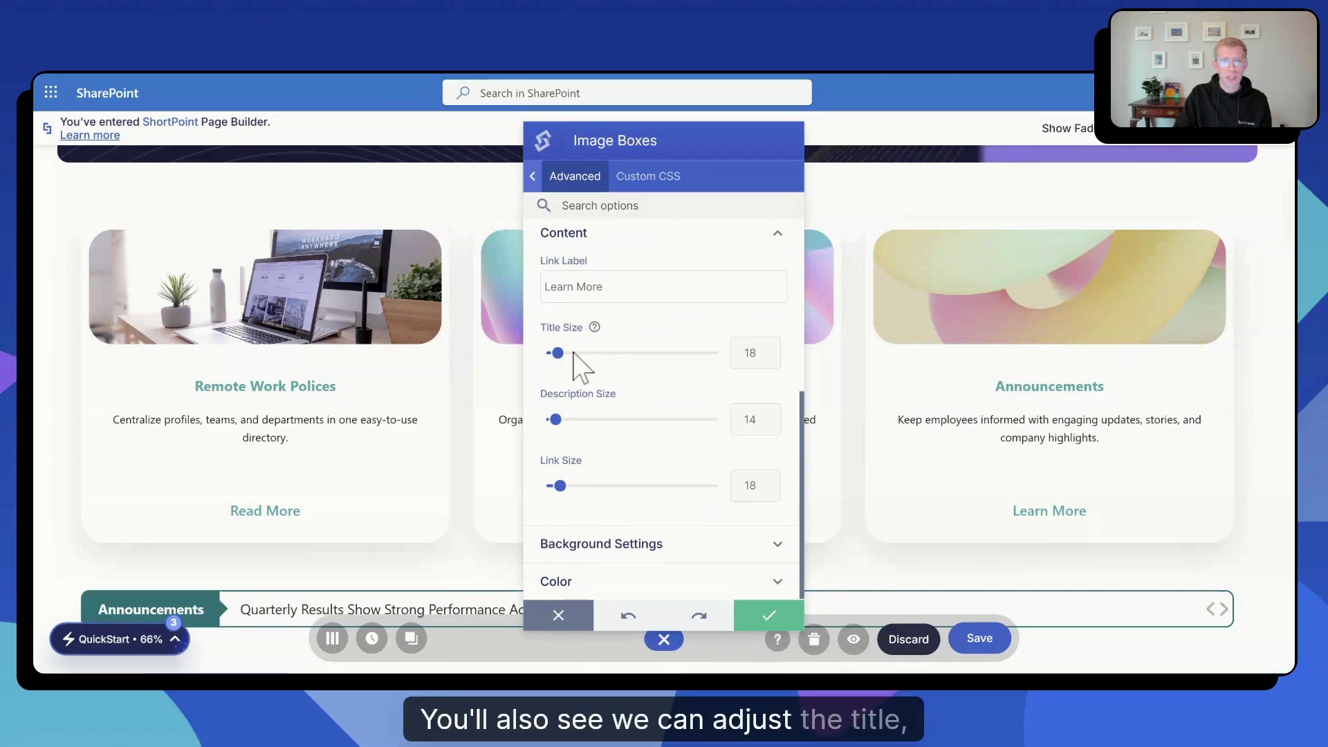
- Try Alternate 1 as the image boxes' background color and set it to White instead
click(602, 551)
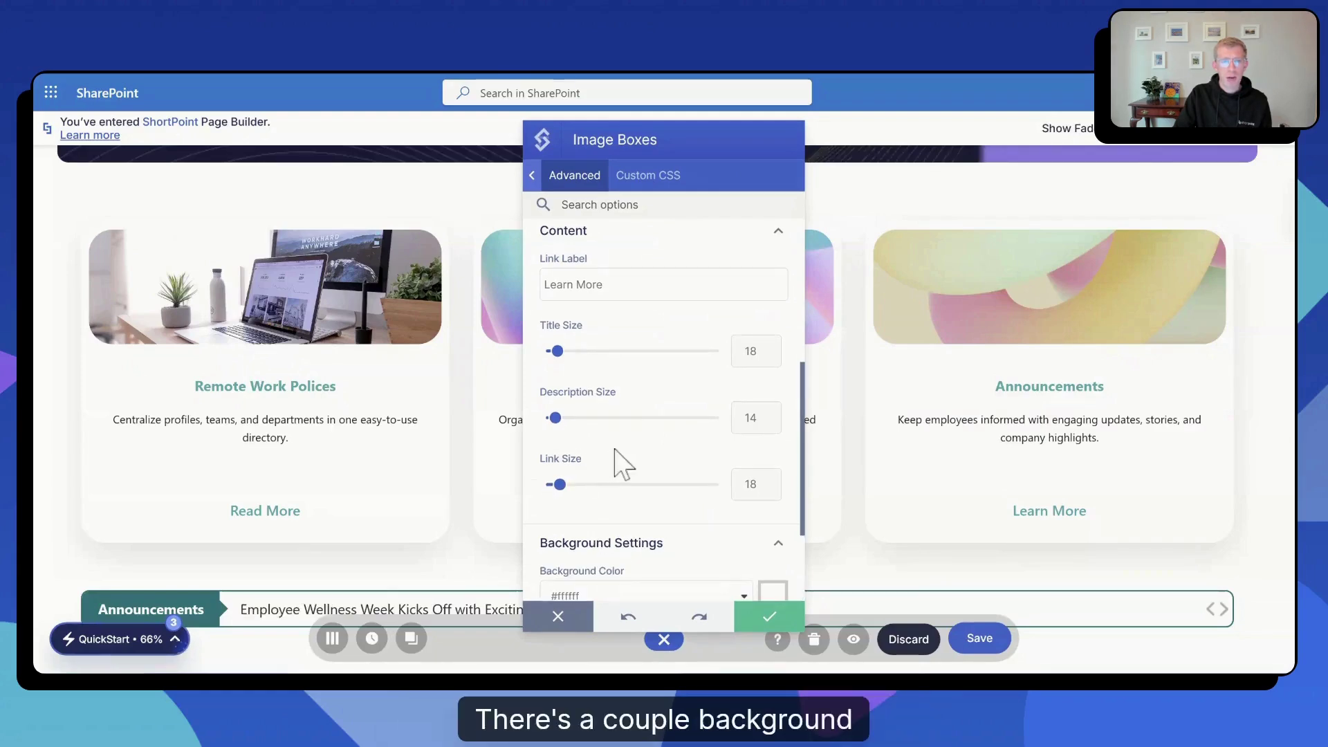
scroll(615, 450, down, 2)
click(614, 456)
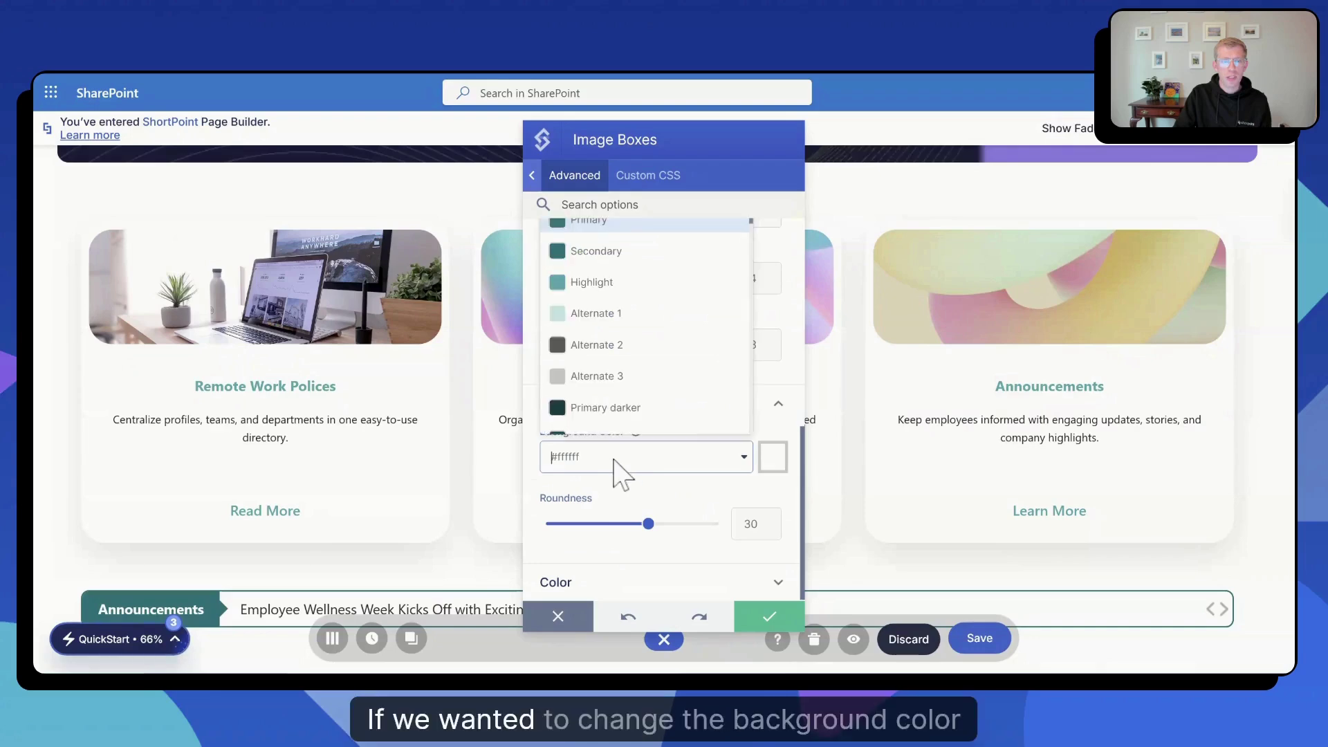
click(585, 317)
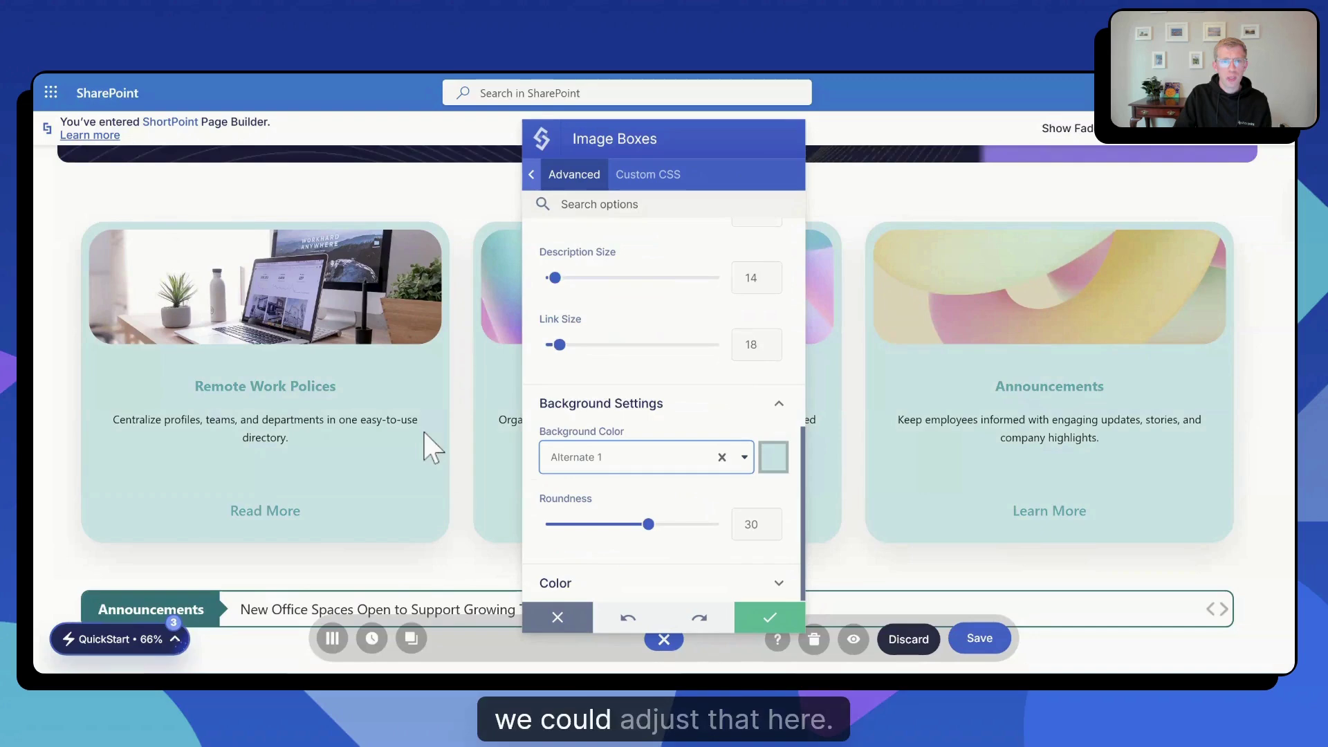
click(574, 466)
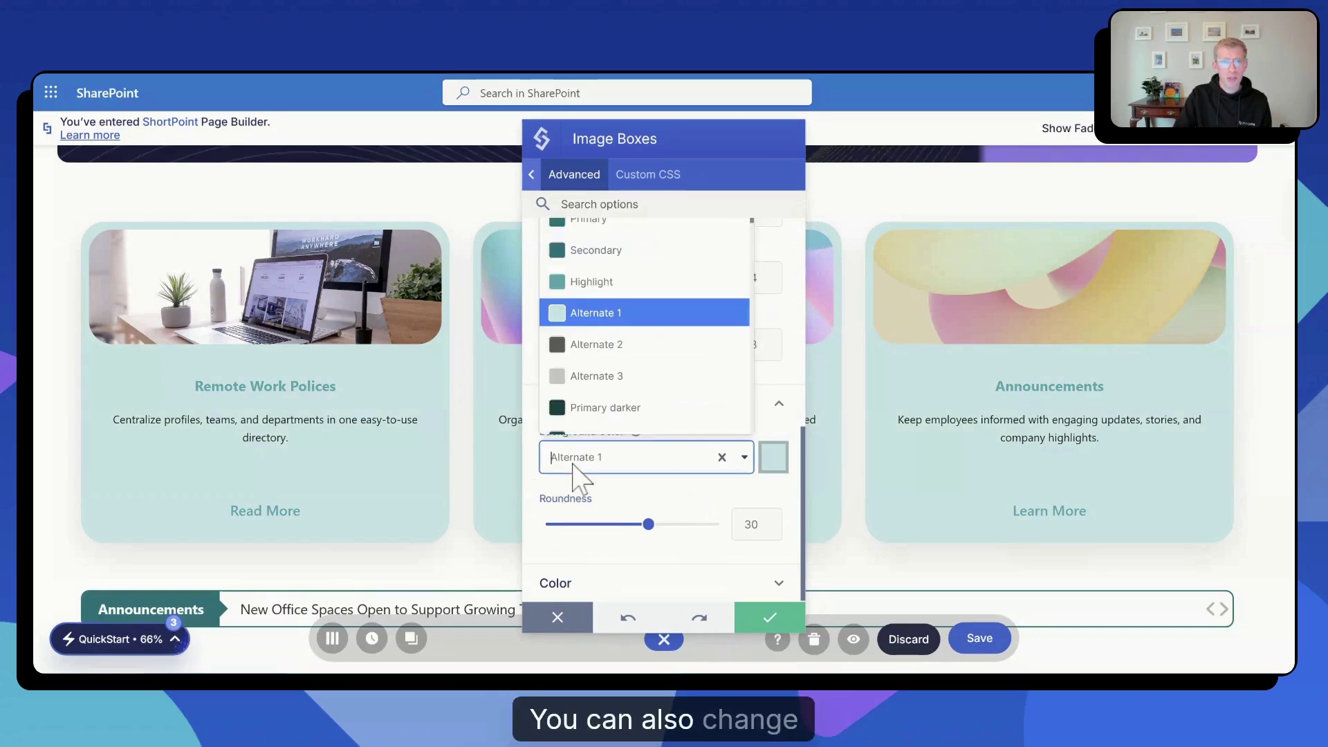
text(white)
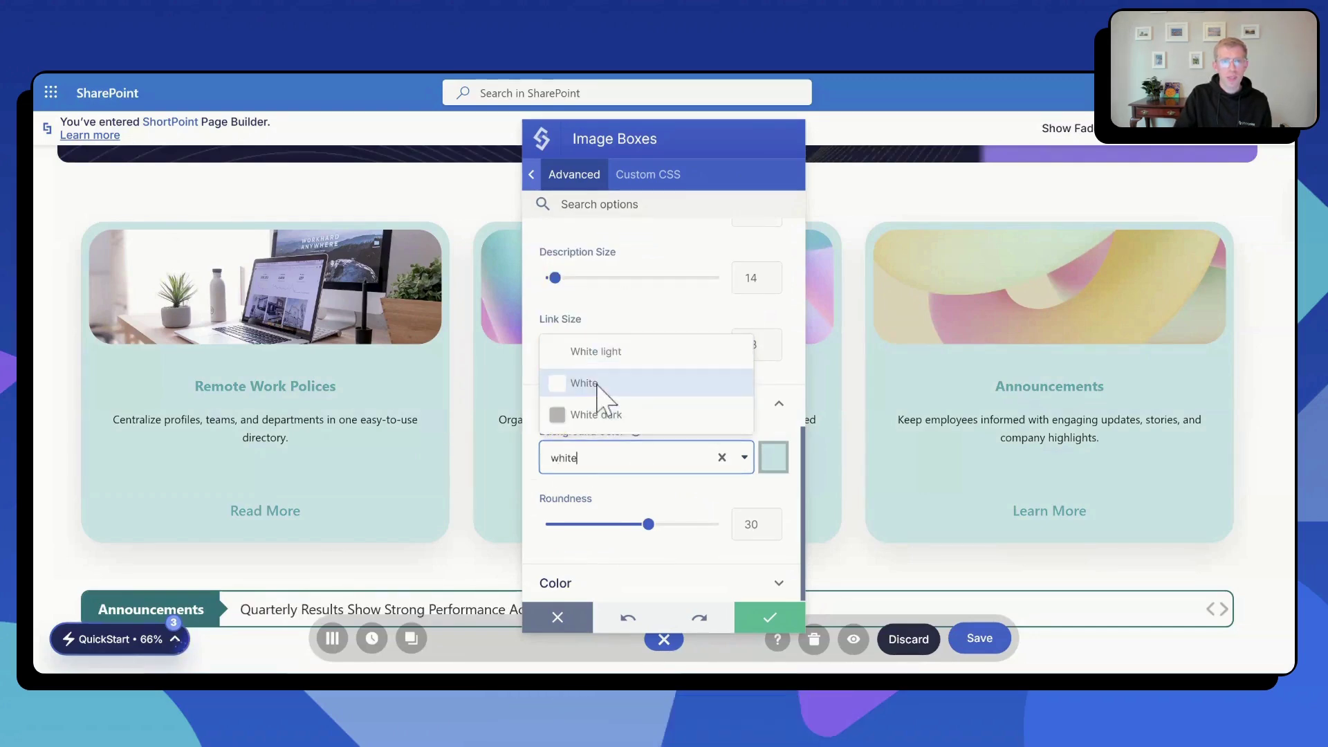
click(625, 502)
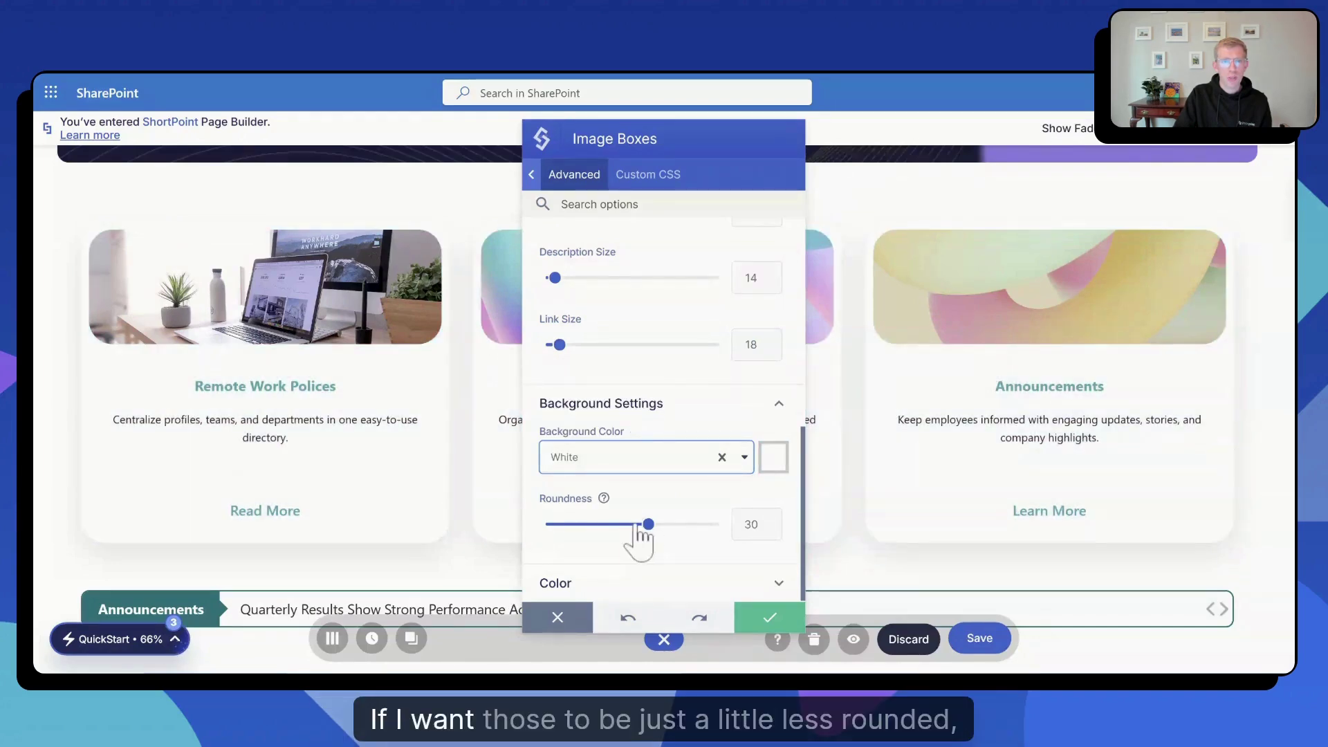
- Set the image boxes' background roundness to 16 and show the description and link color settings
click(602, 526)
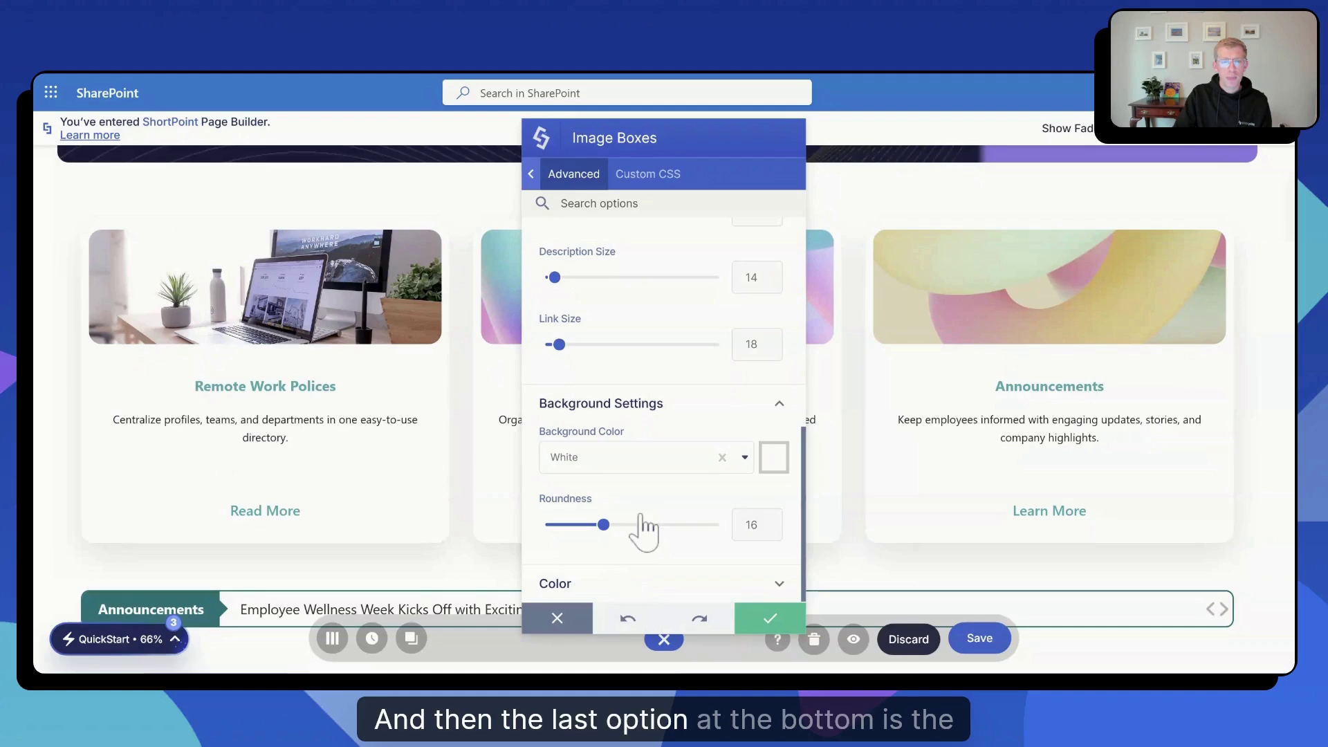
scroll(653, 512, down, 2)
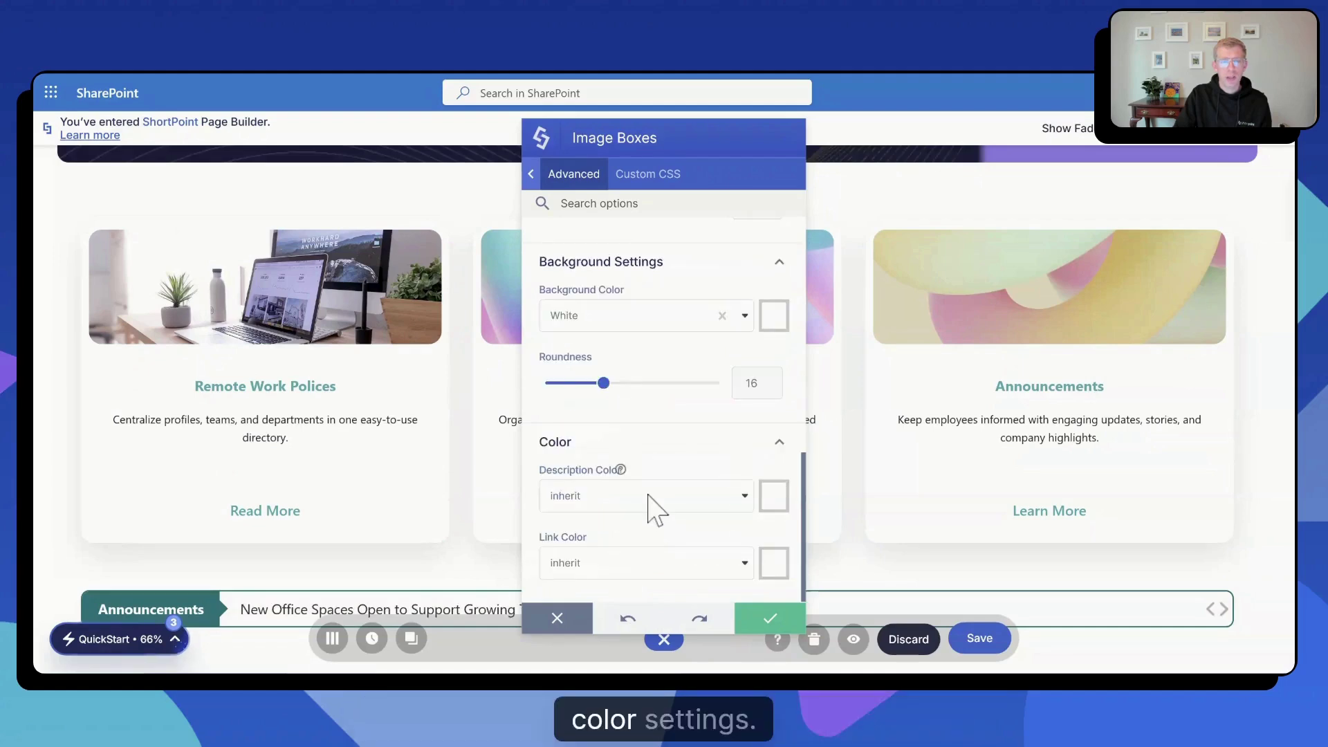